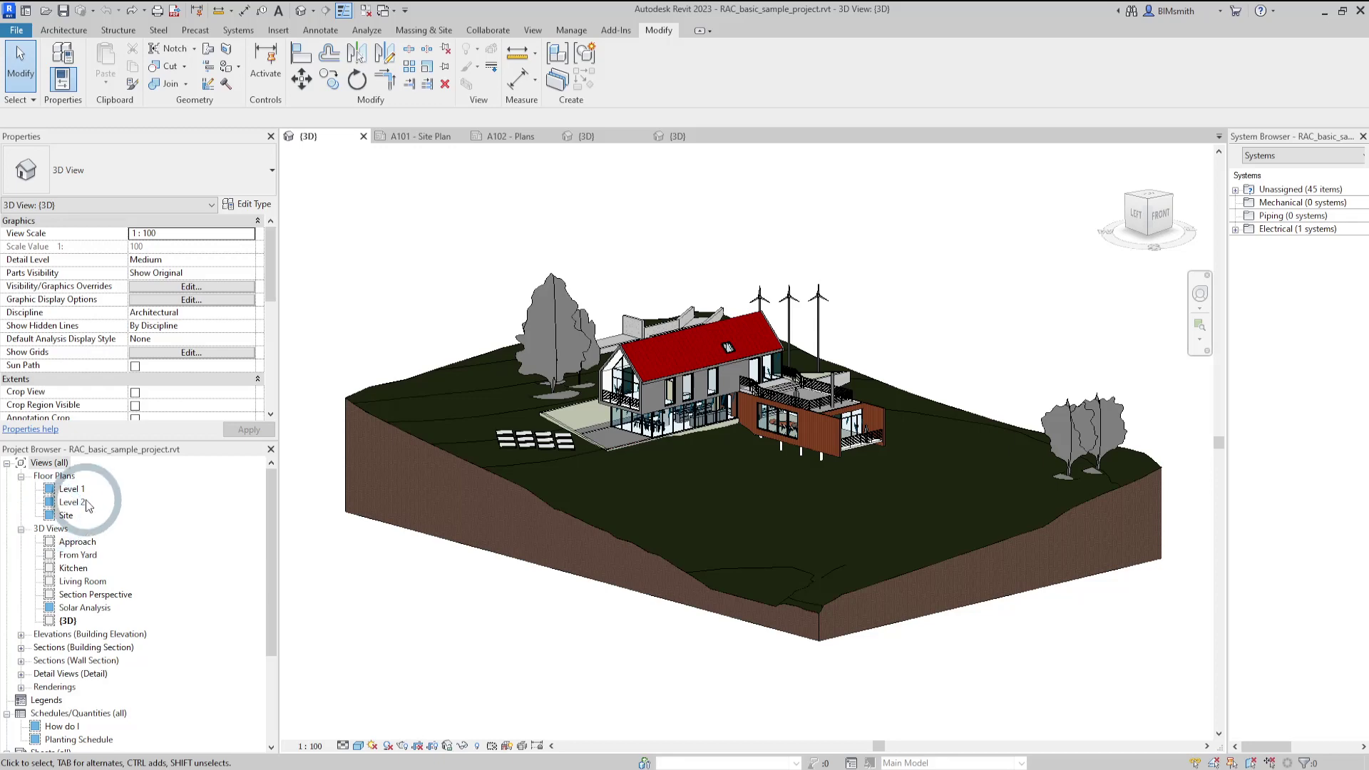
# - Place the From Yard 3D view on the A101 - Site Plan sheet, then delete that viewport
pyautogui.click(416, 137)
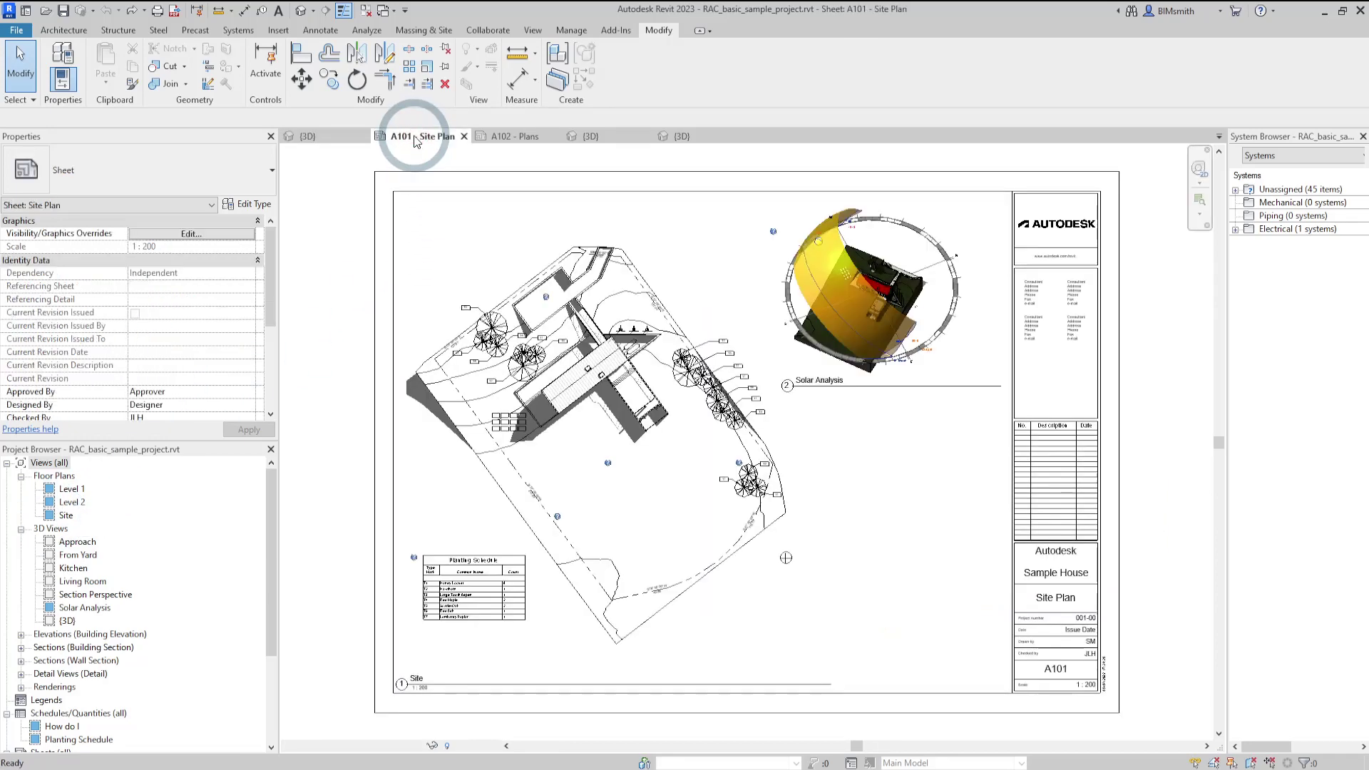
pyautogui.click(78, 559)
pyautogui.moveTo(78, 561); pyautogui.dragTo(907, 556)
pyautogui.click(907, 556)
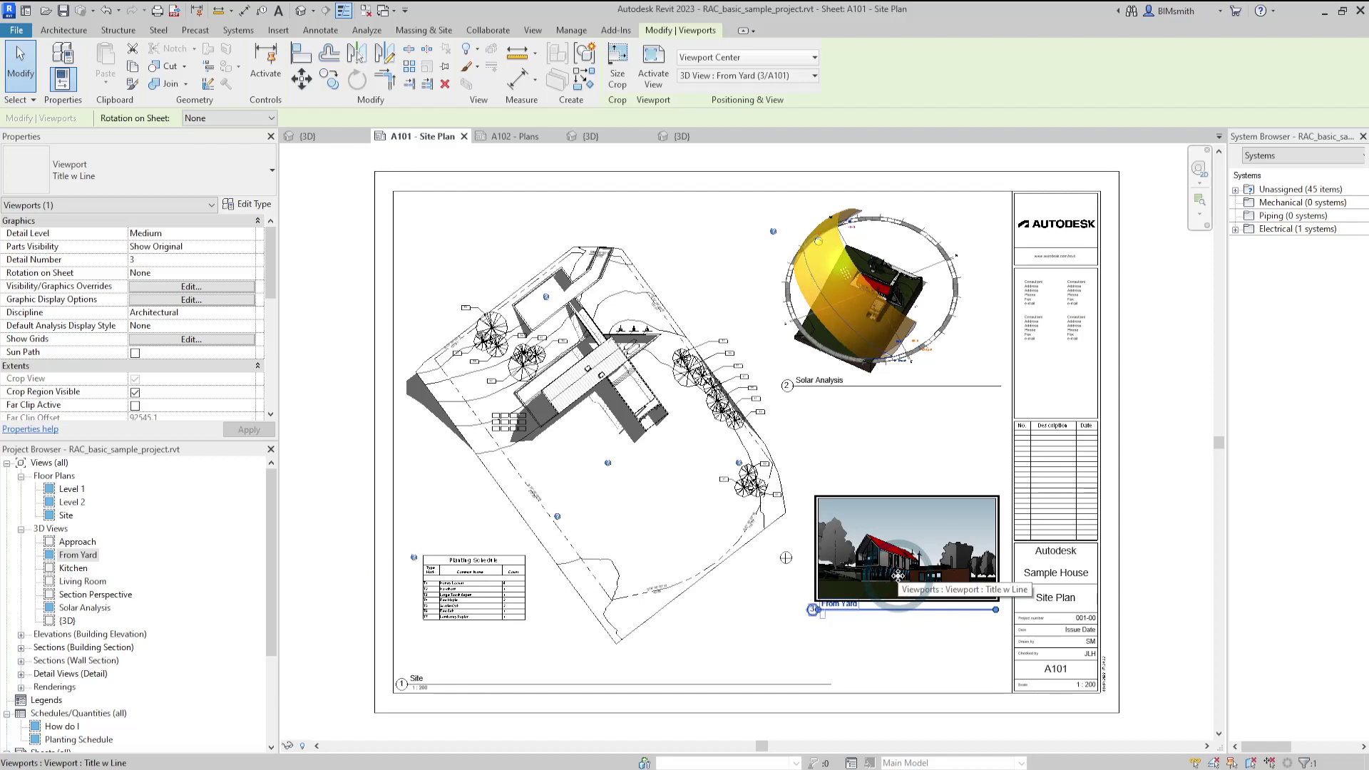
pyautogui.press('Delete')
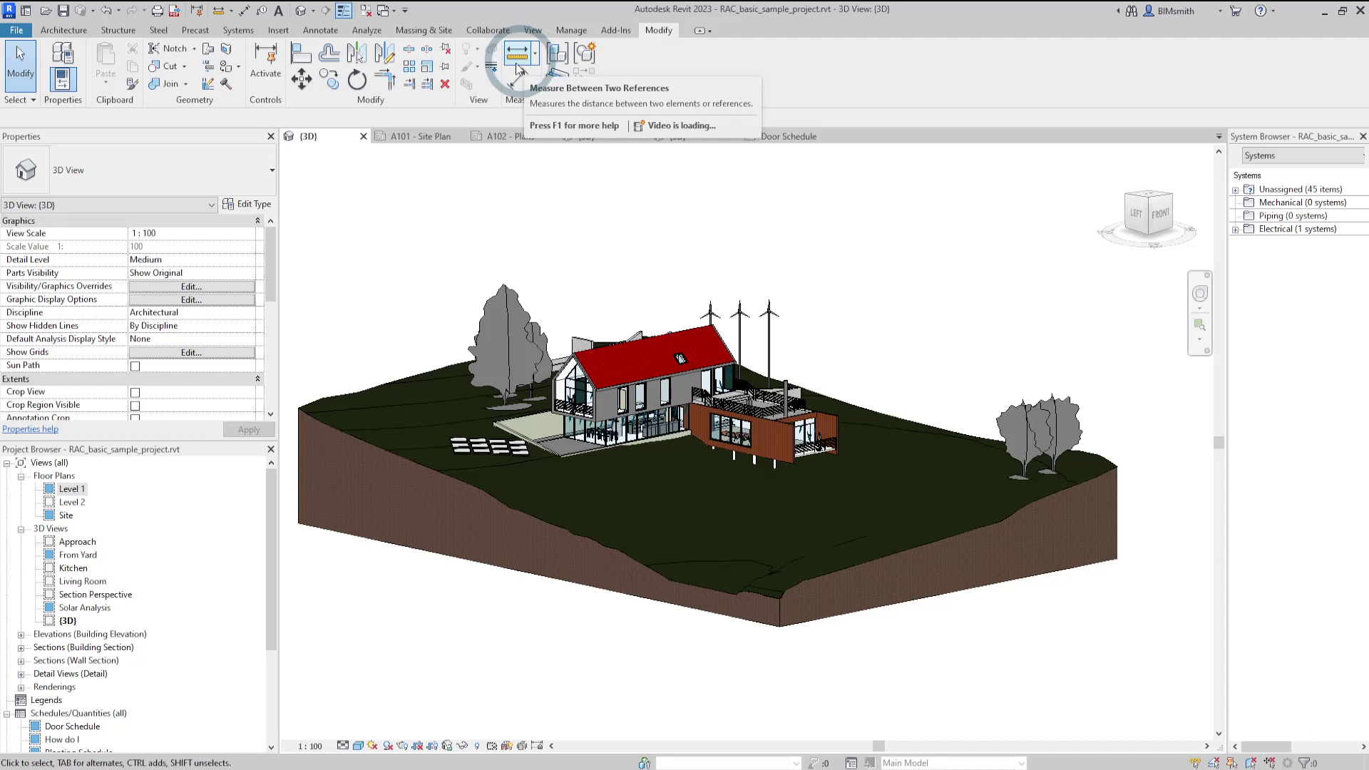
# - Measure the timber annex wall between its top and bottom corners
pyautogui.click(220, 12)
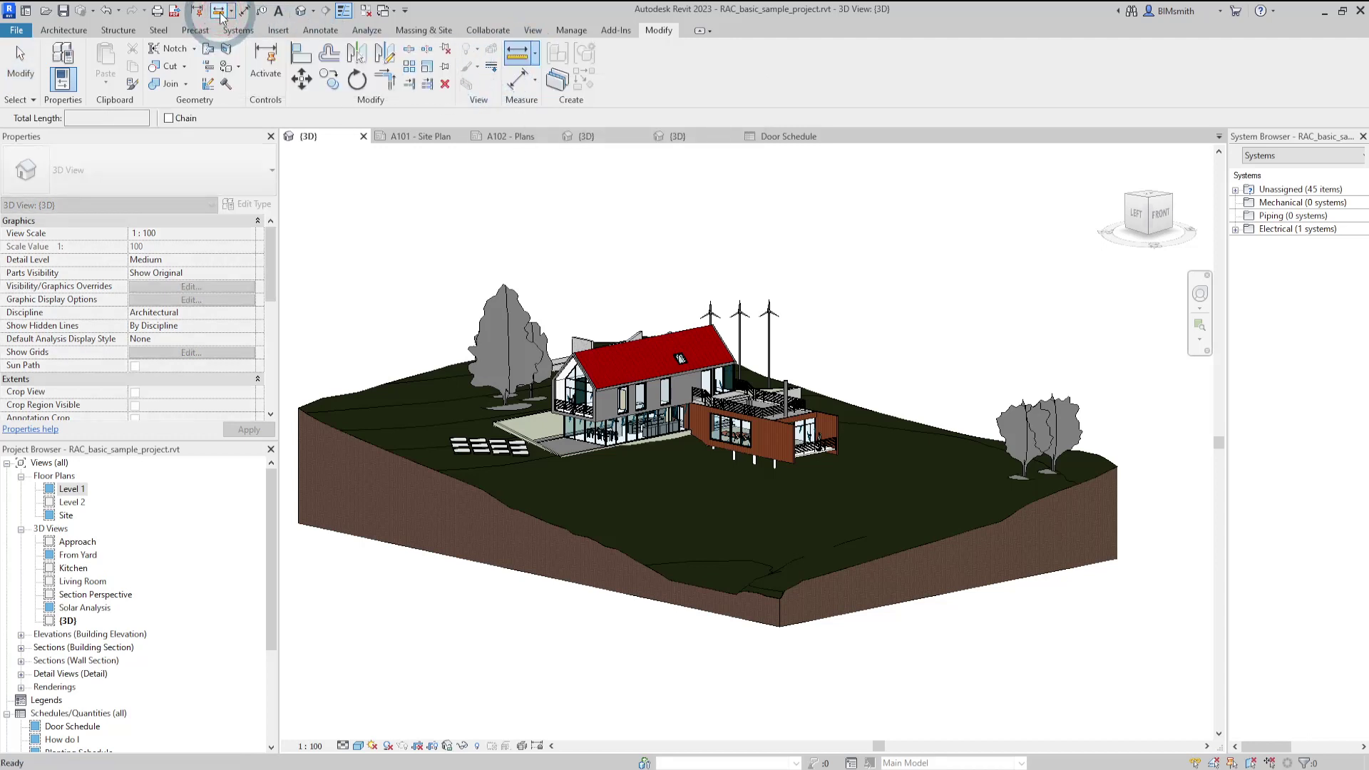
pyautogui.scroll(5, 818, 358)
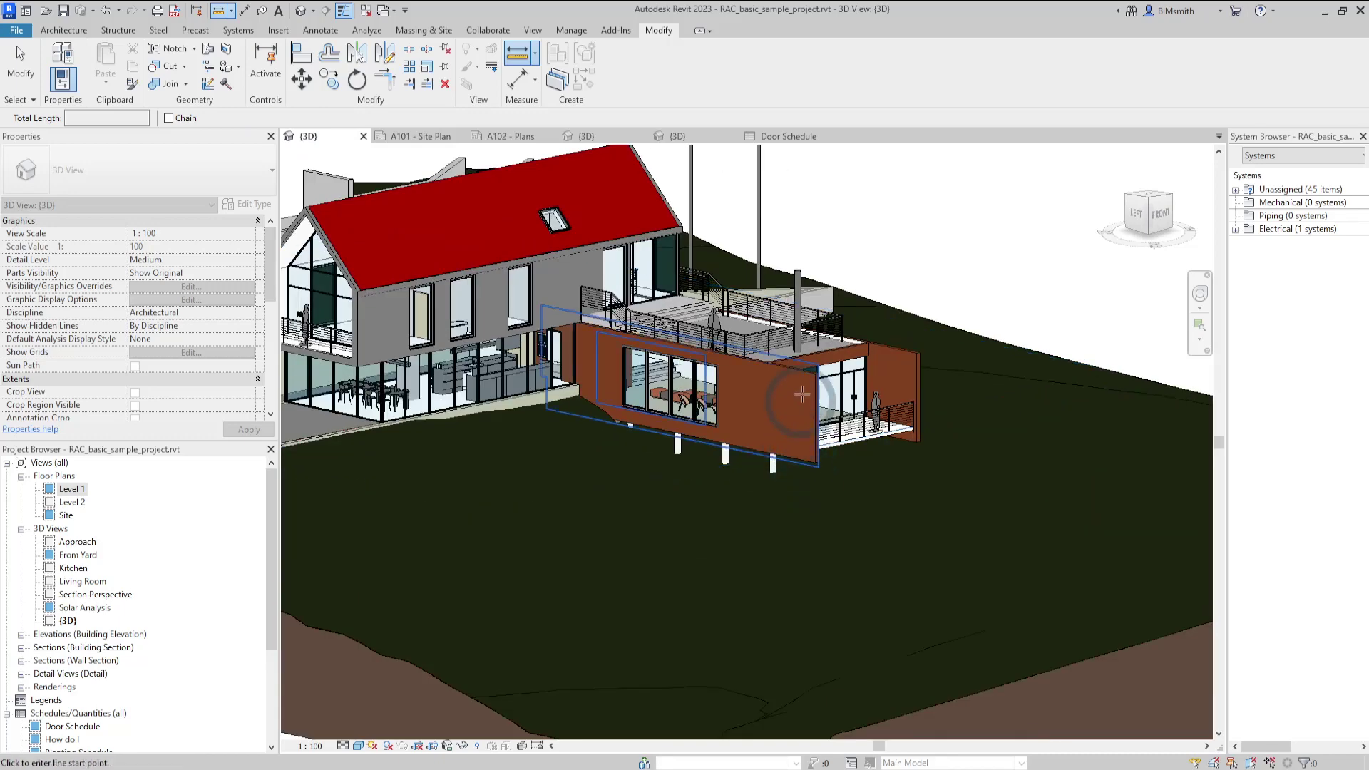
pyautogui.scroll(3, 818, 359)
pyautogui.click(842, 321)
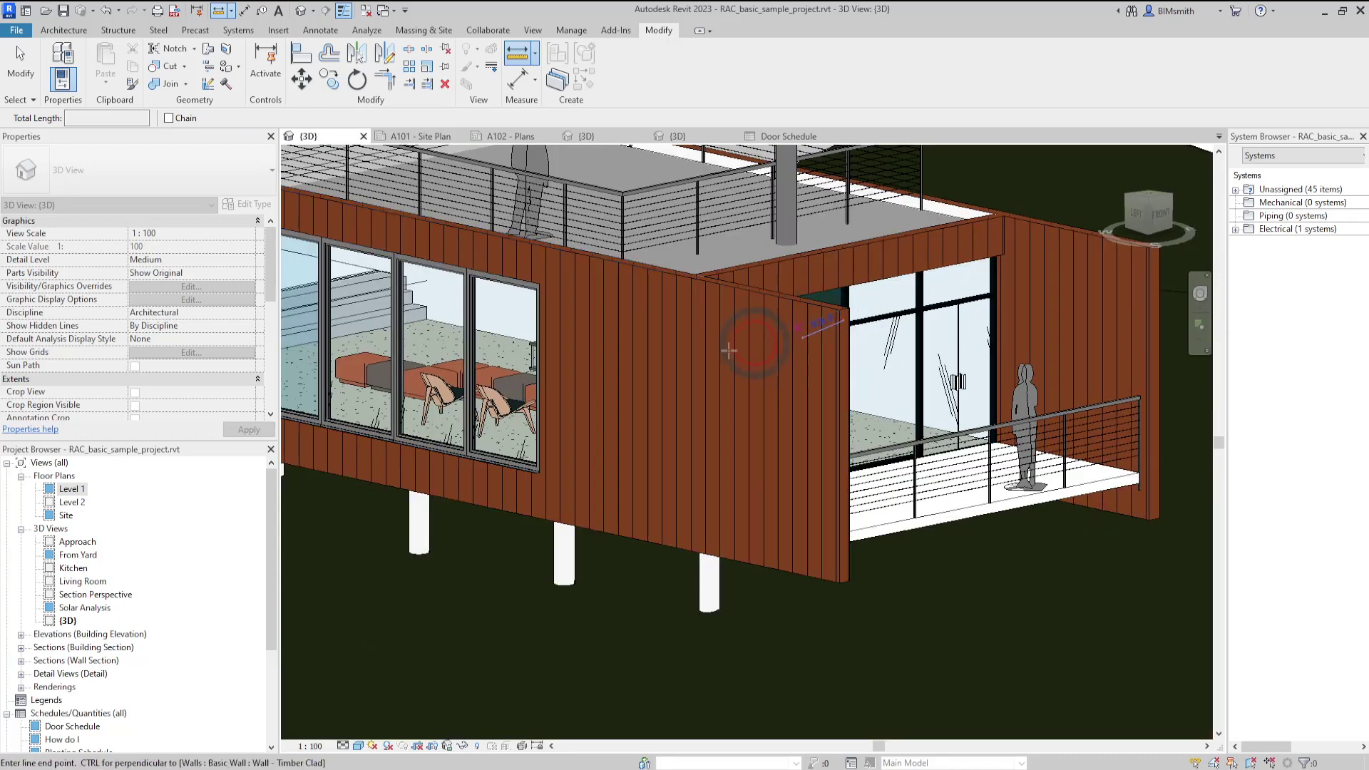
pyautogui.click(543, 482)
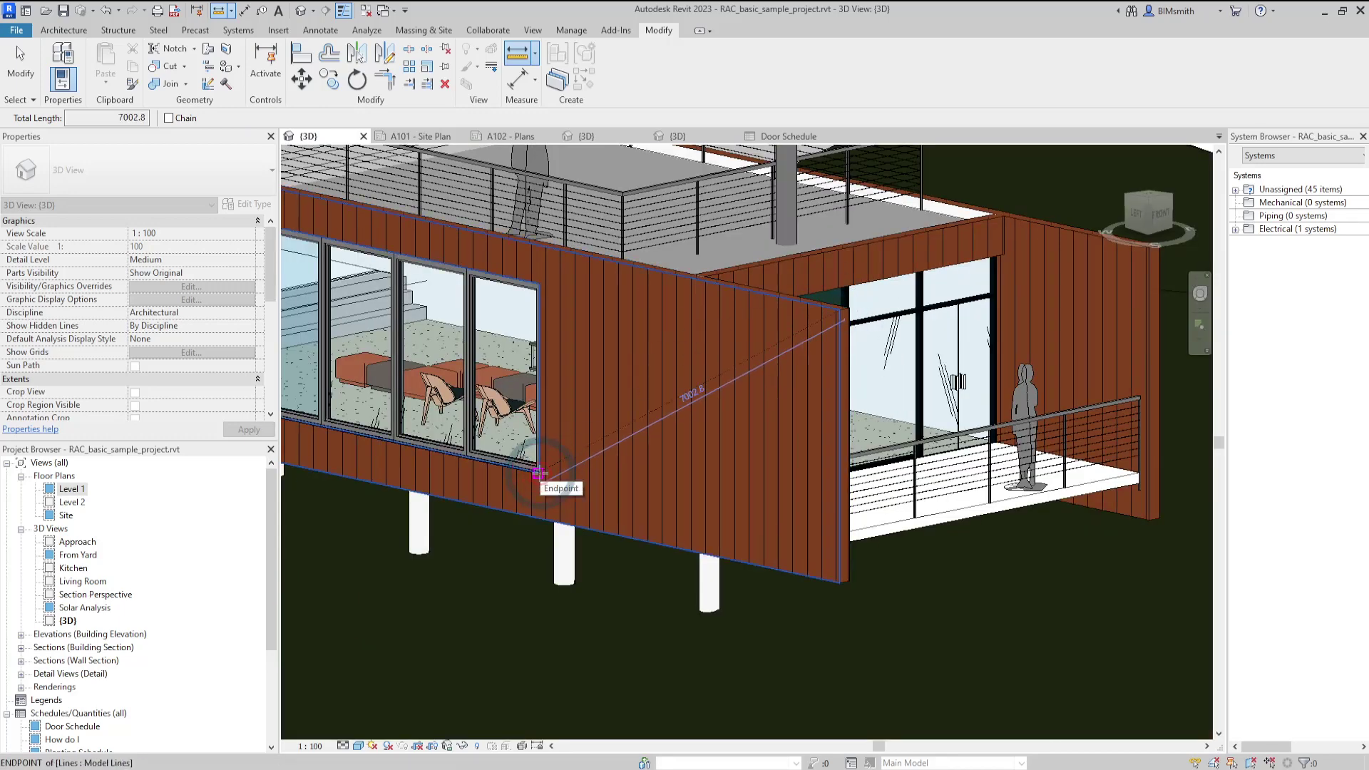
pyautogui.click(825, 581)
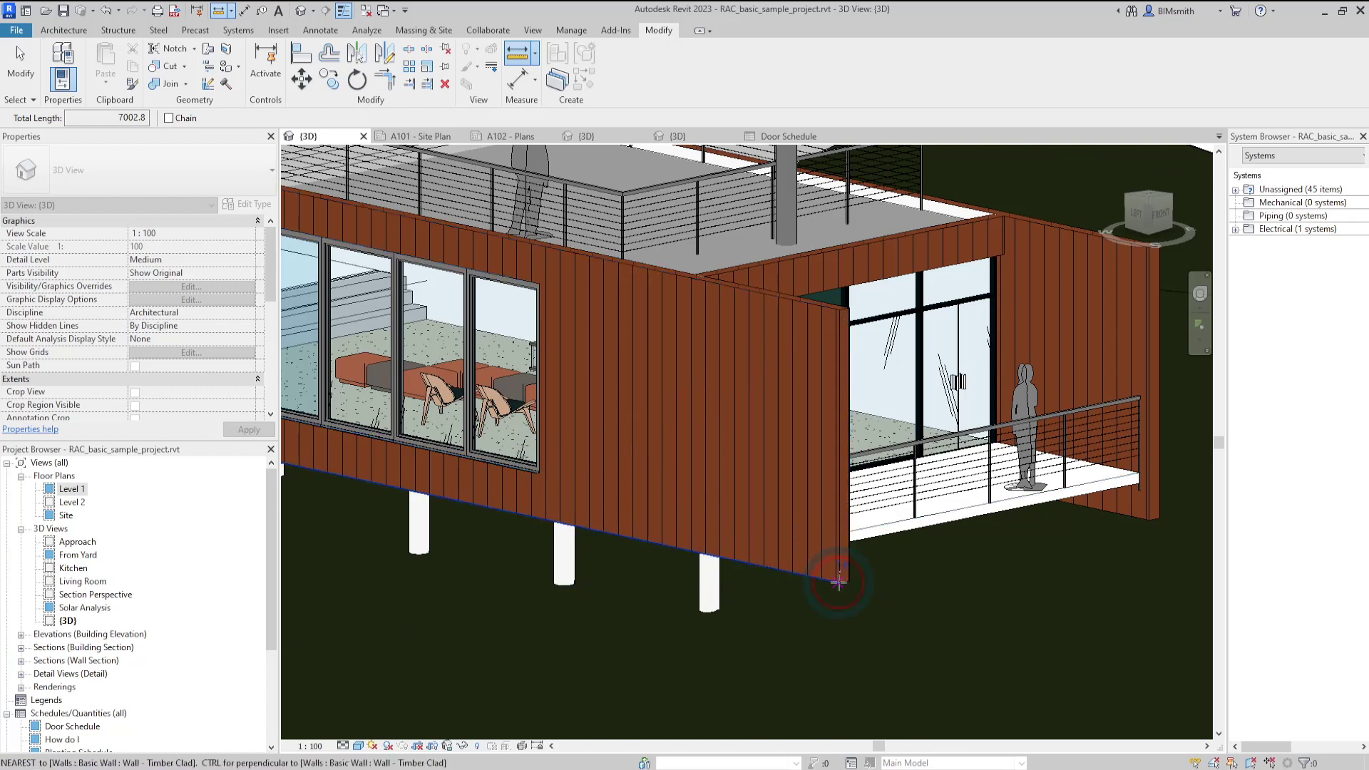
pyautogui.click(842, 308)
# - Measure from the wall's top corner to the red roof's eave corner
pyautogui.click(840, 311)
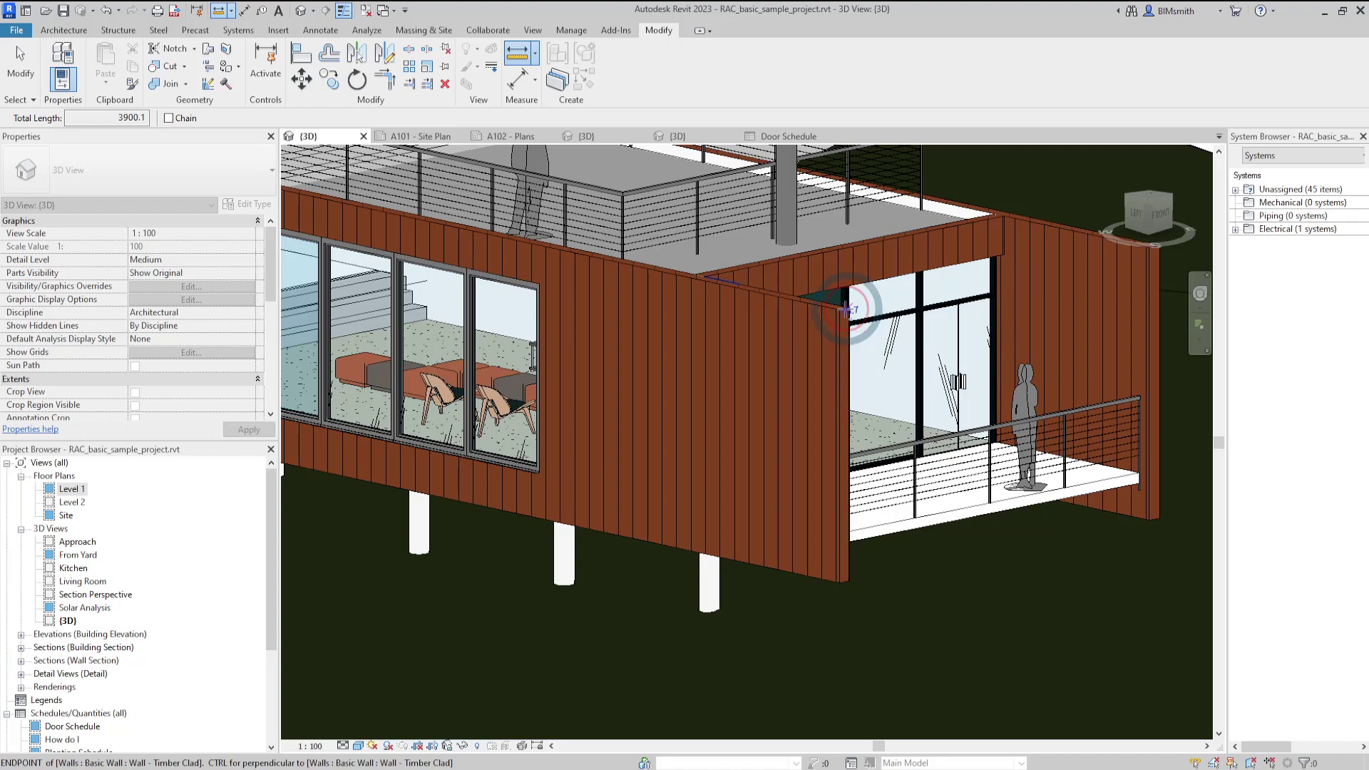
pyautogui.moveTo(839, 311); pyautogui.dragTo(872, 341, button='middle')
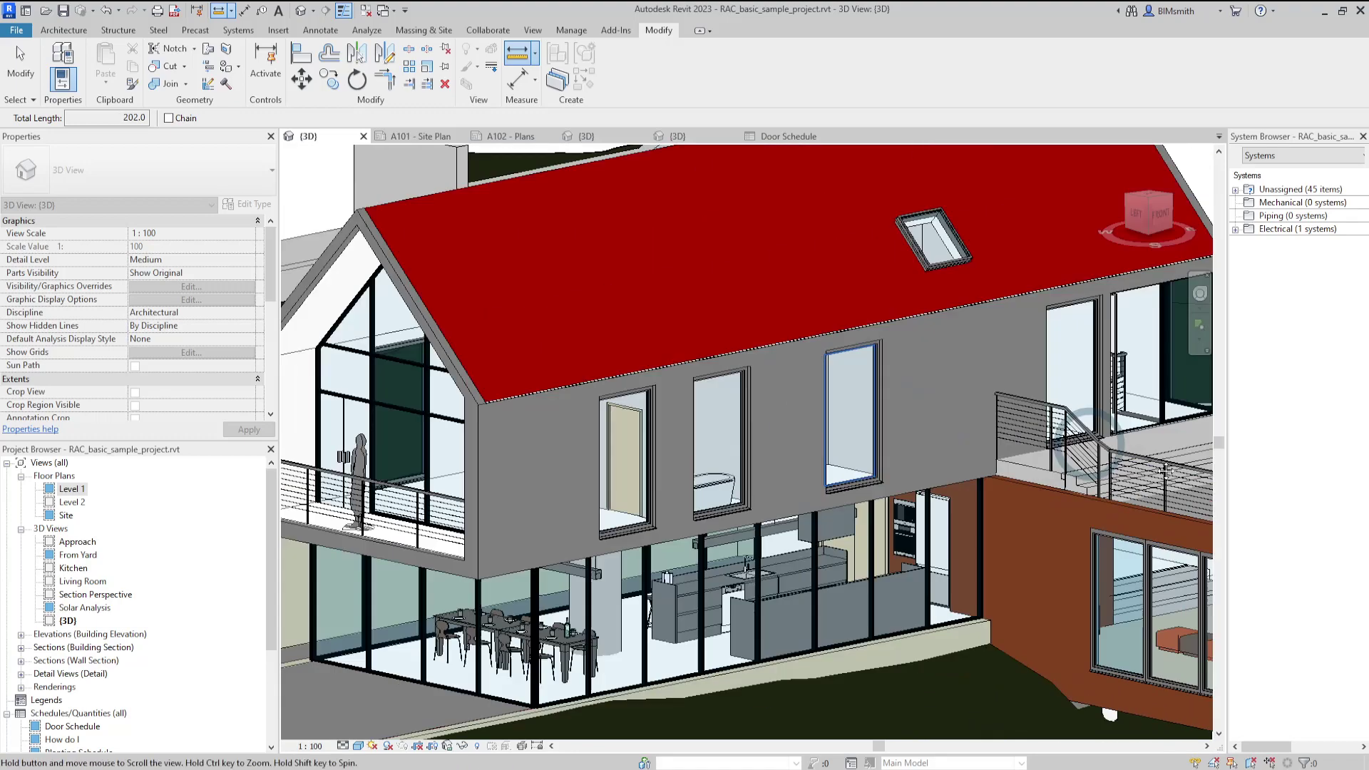
pyautogui.scroll(3, 871, 341)
pyautogui.scroll(2, 795, 292)
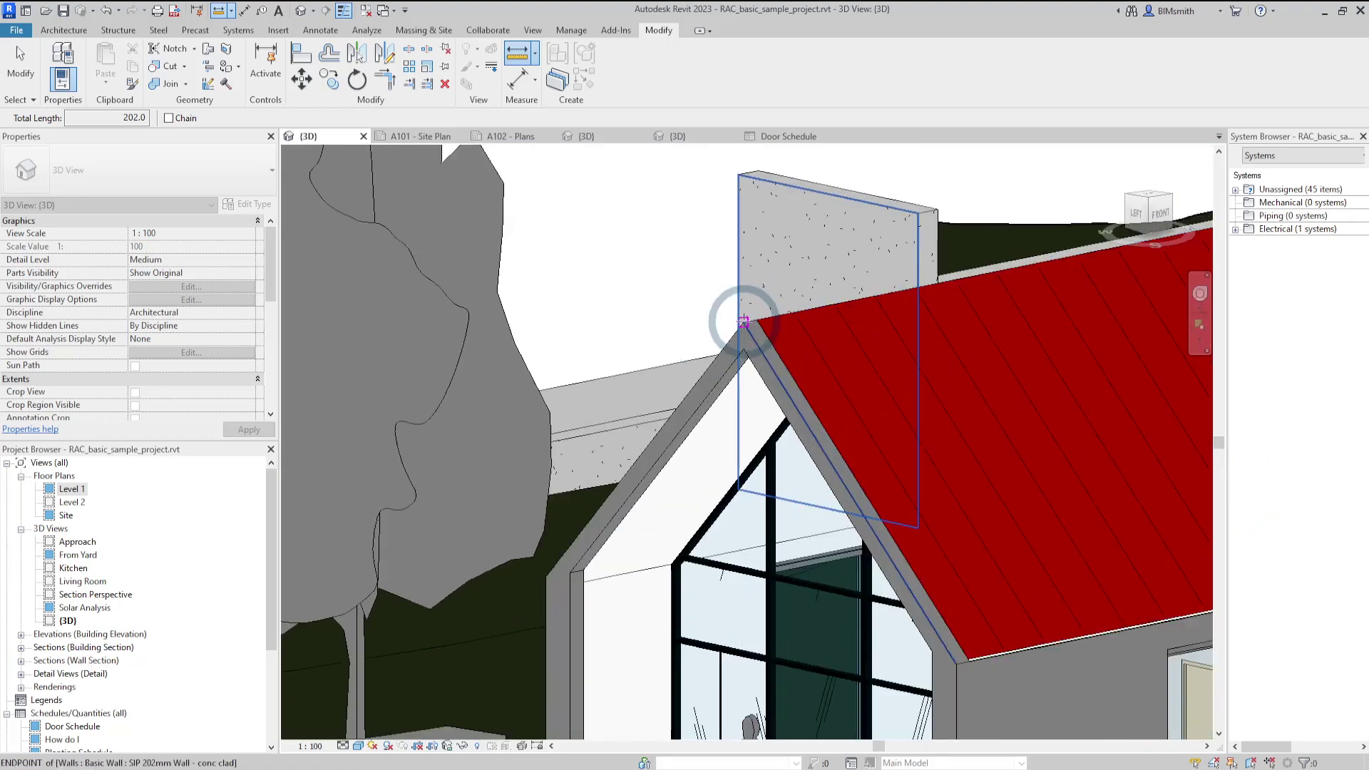
pyautogui.scroll(-4, 743, 323)
pyautogui.moveTo(972, 389); pyautogui.dragTo(621, 361, button='middle')
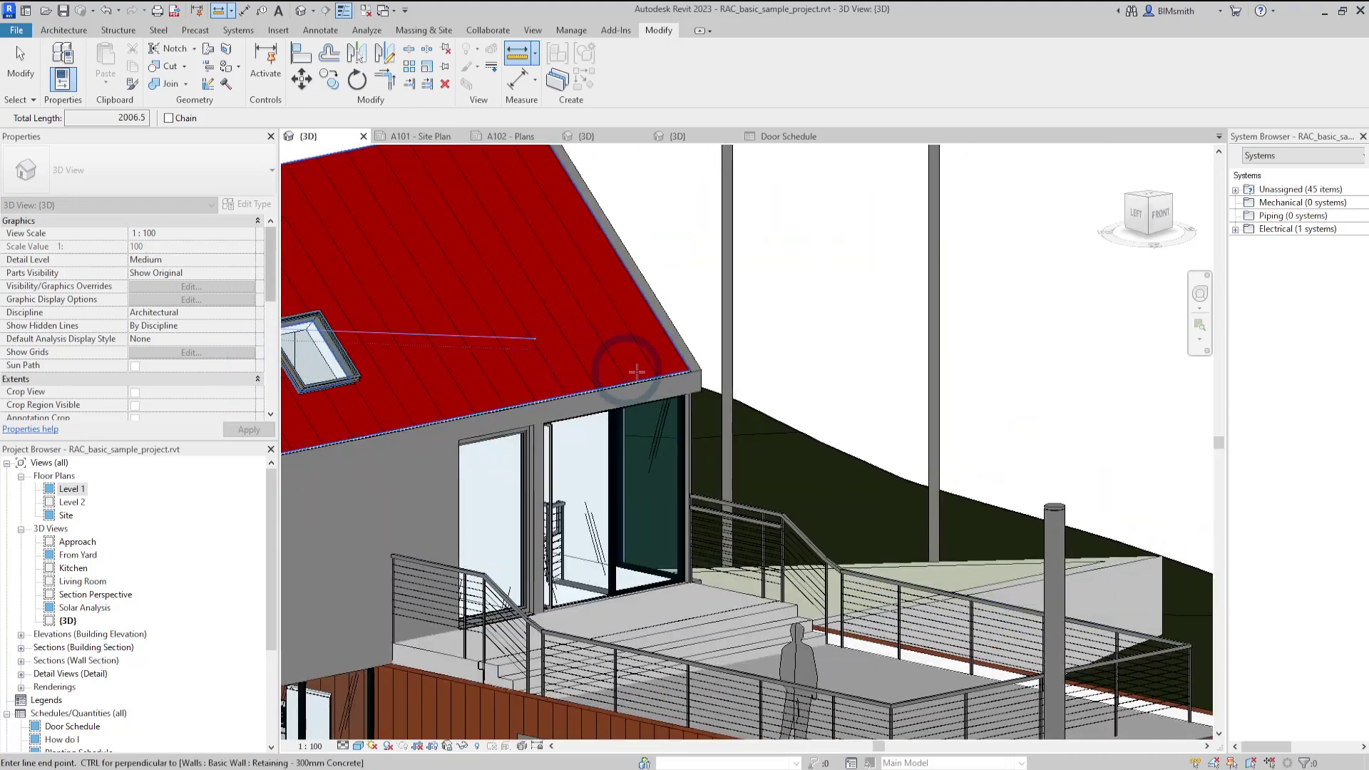
pyautogui.scroll(4, 707, 370)
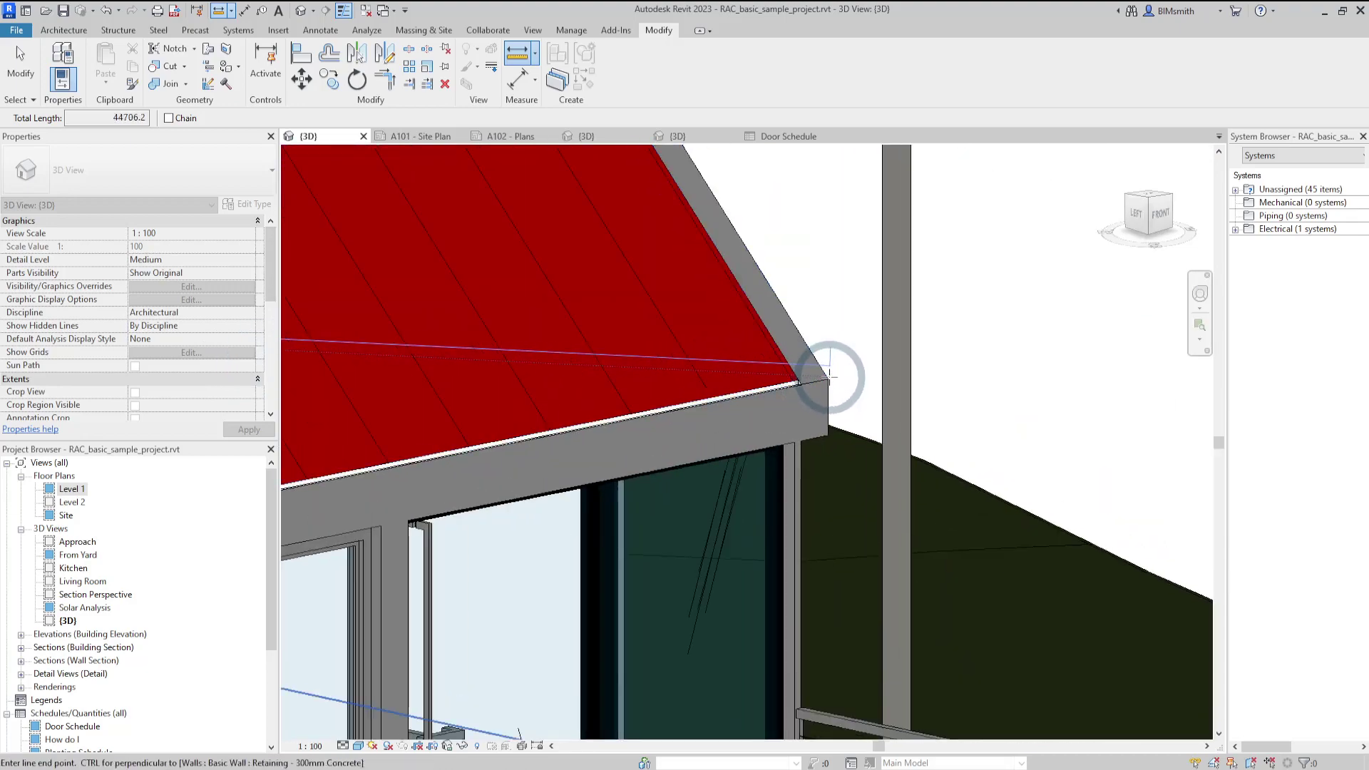
pyautogui.click(827, 378)
# - Measure from the roof's top-left corner while orbiting around the whole house
pyautogui.scroll(-5, 831, 382)
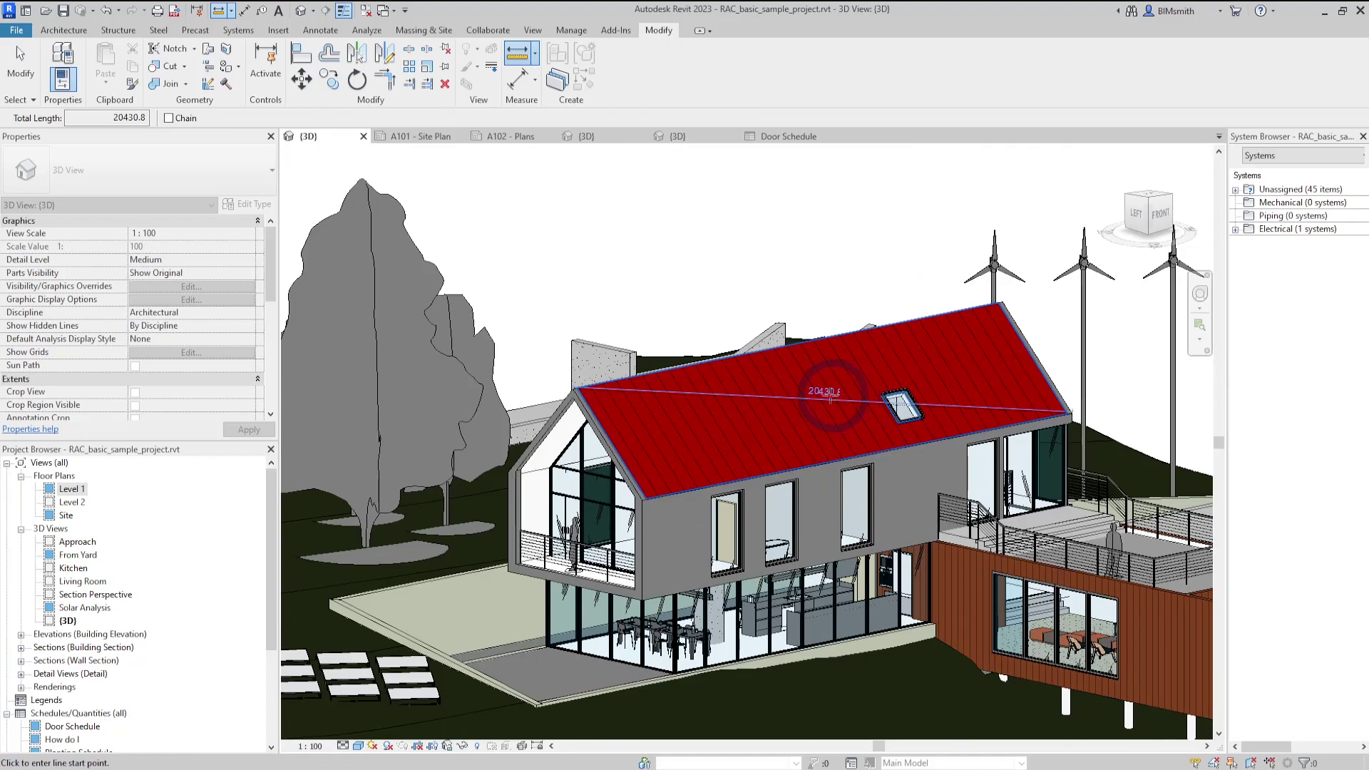
pyautogui.keyDown('shift'); pyautogui.moveTo(830, 399); pyautogui.dragTo(526, 360, button='middle'); pyautogui.keyUp('shift')
pyautogui.scroll(6, 506, 331)
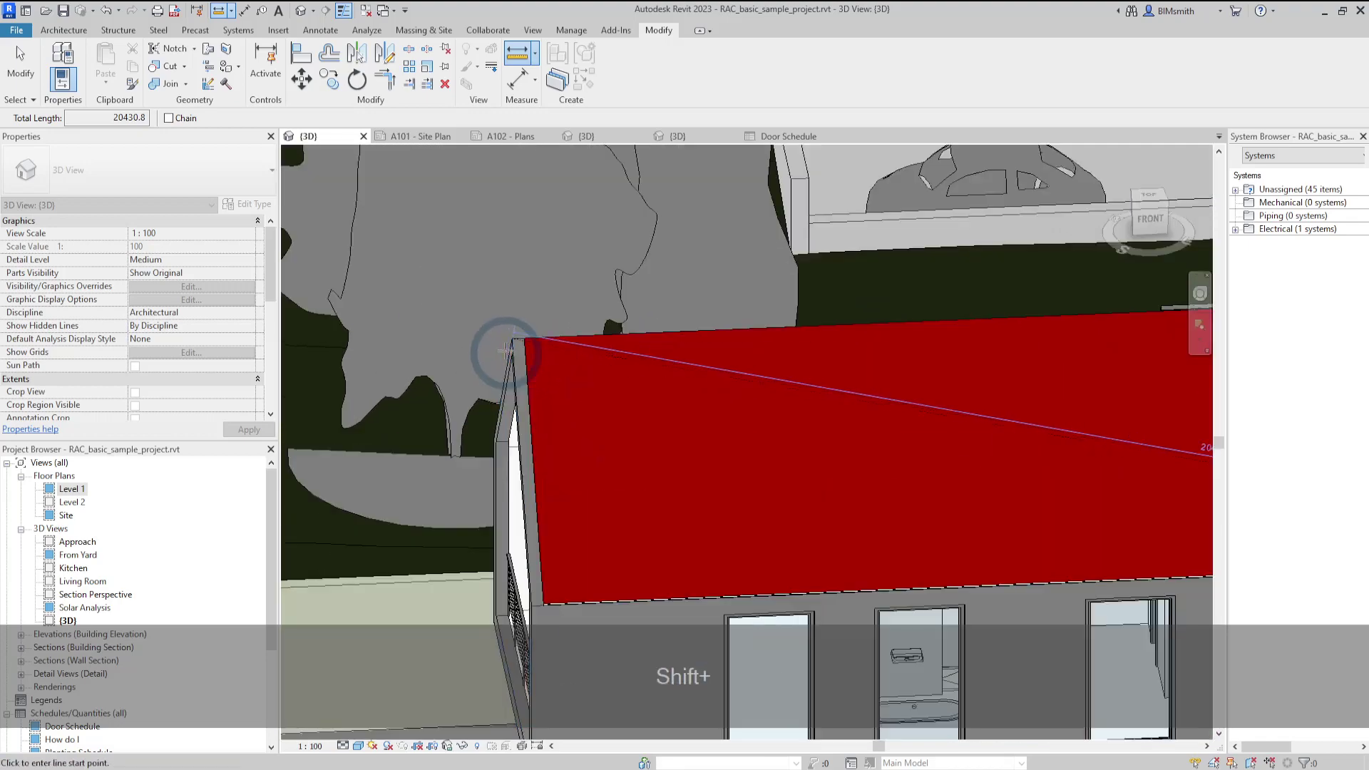
pyautogui.click(519, 326)
pyautogui.scroll(-3, 485, 285)
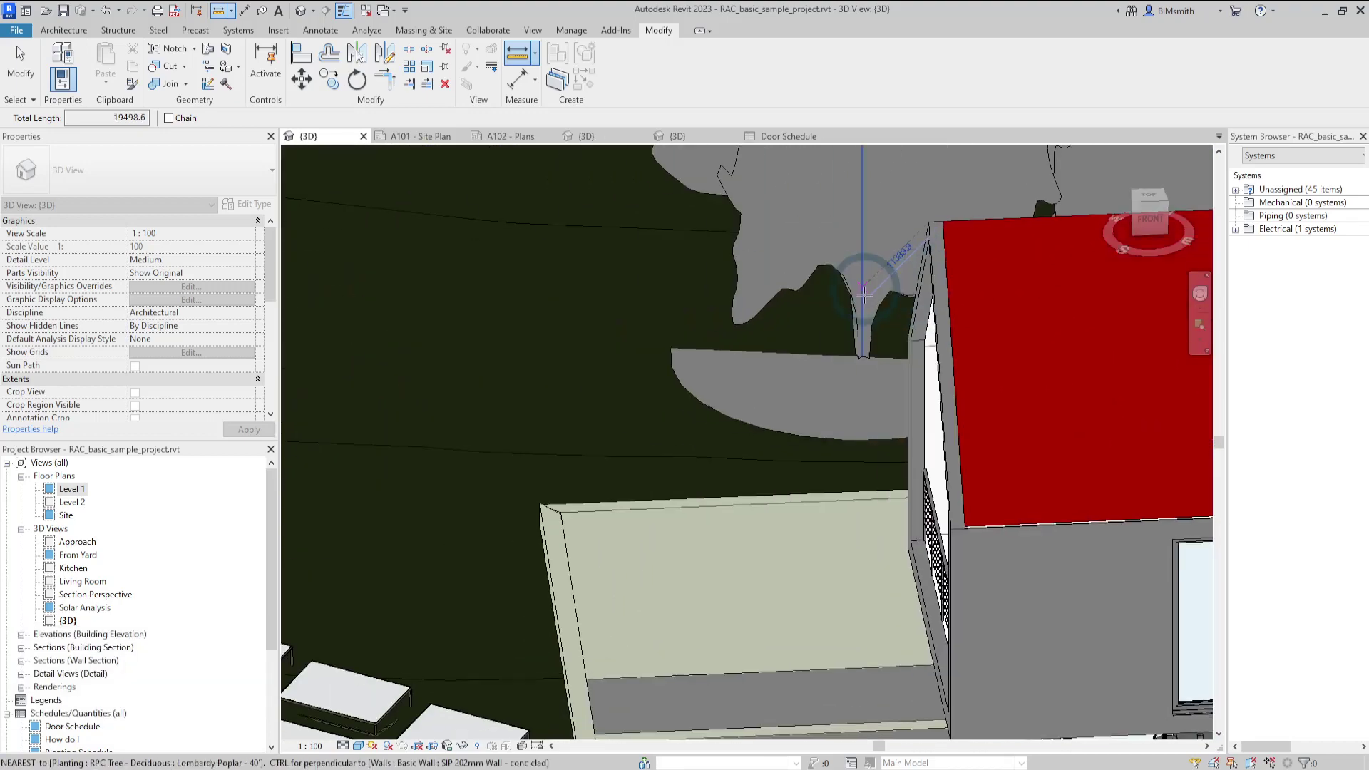
pyautogui.scroll(3, 564, 513)
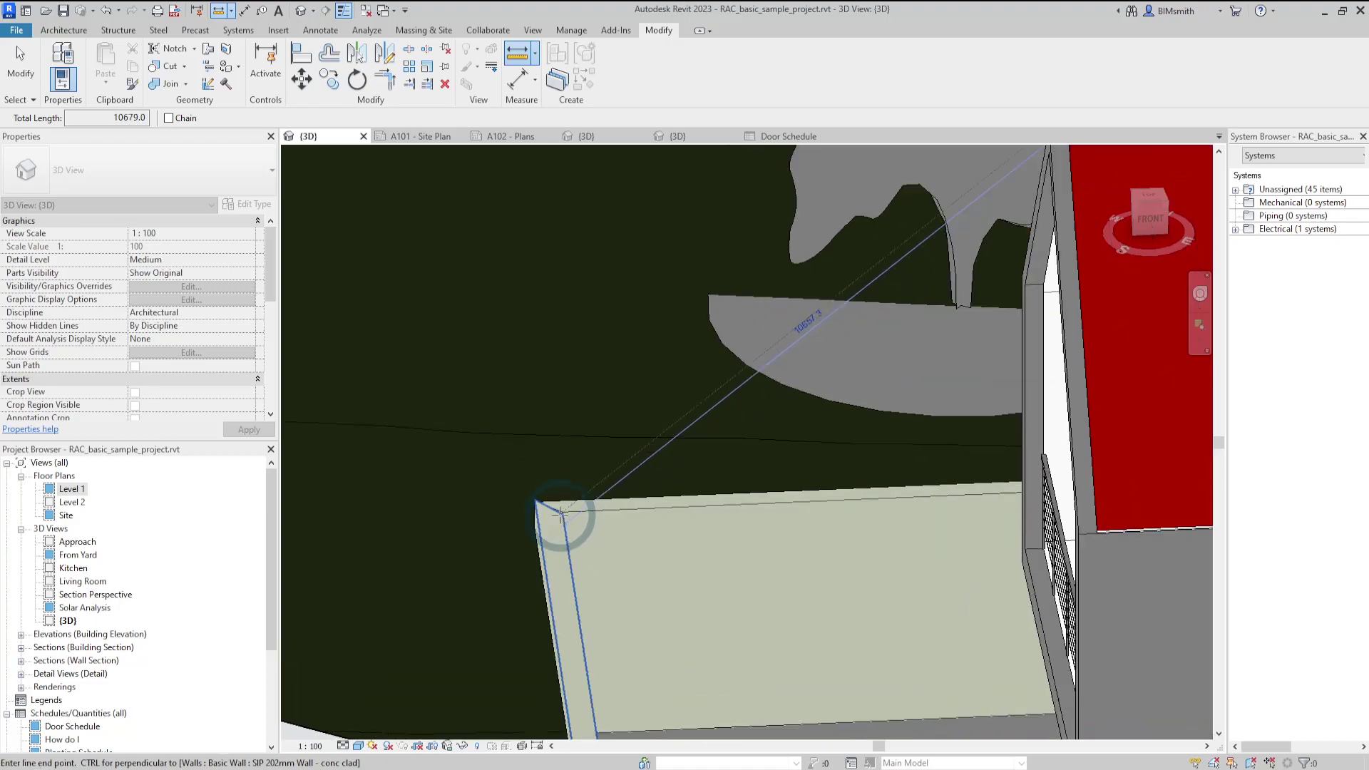
pyautogui.keyDown('shift'); pyautogui.moveTo(563, 512); pyautogui.dragTo(575, 563, button='middle'); pyautogui.keyUp('shift')
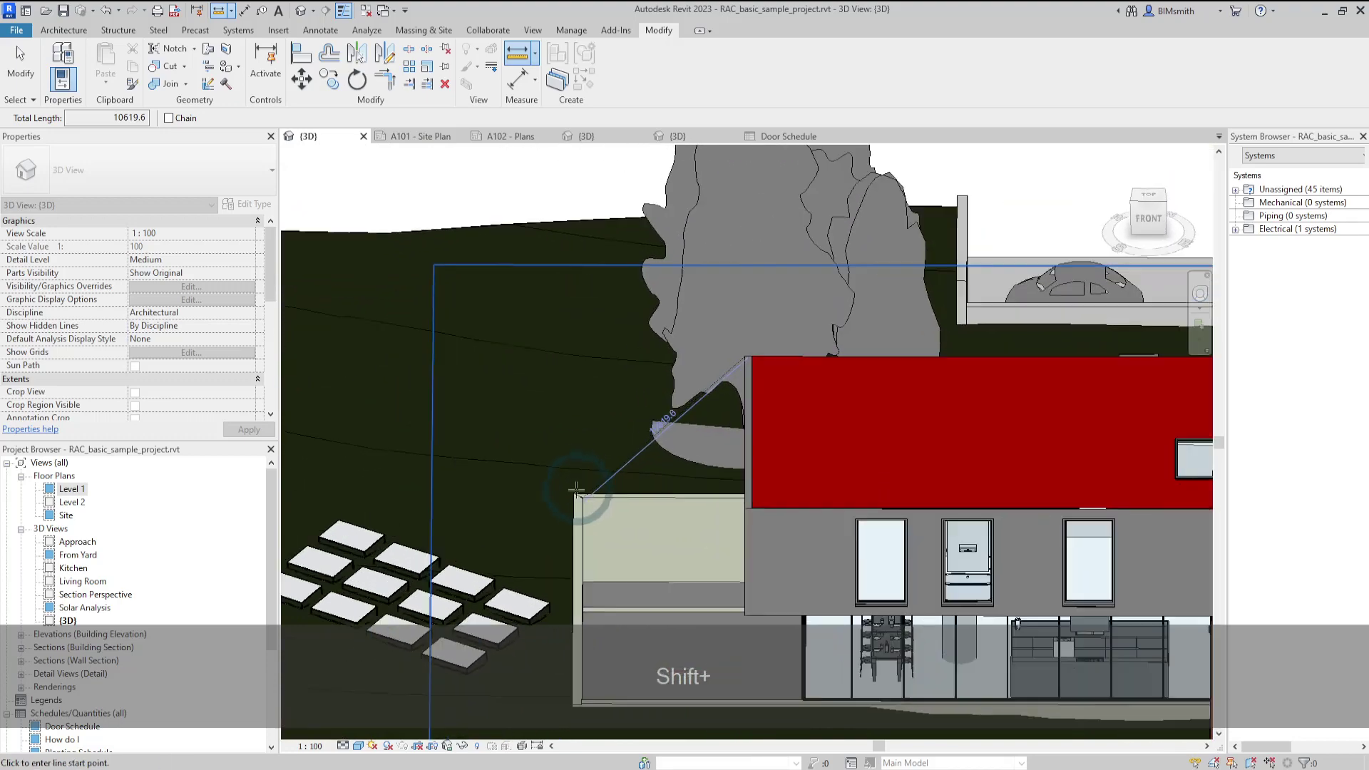
pyautogui.scroll(4, 586, 499)
pyautogui.scroll(-5, 678, 574)
pyautogui.keyDown('shift'); pyautogui.moveTo(678, 568); pyautogui.dragTo(813, 563, button='middle'); pyautogui.keyUp('shift')
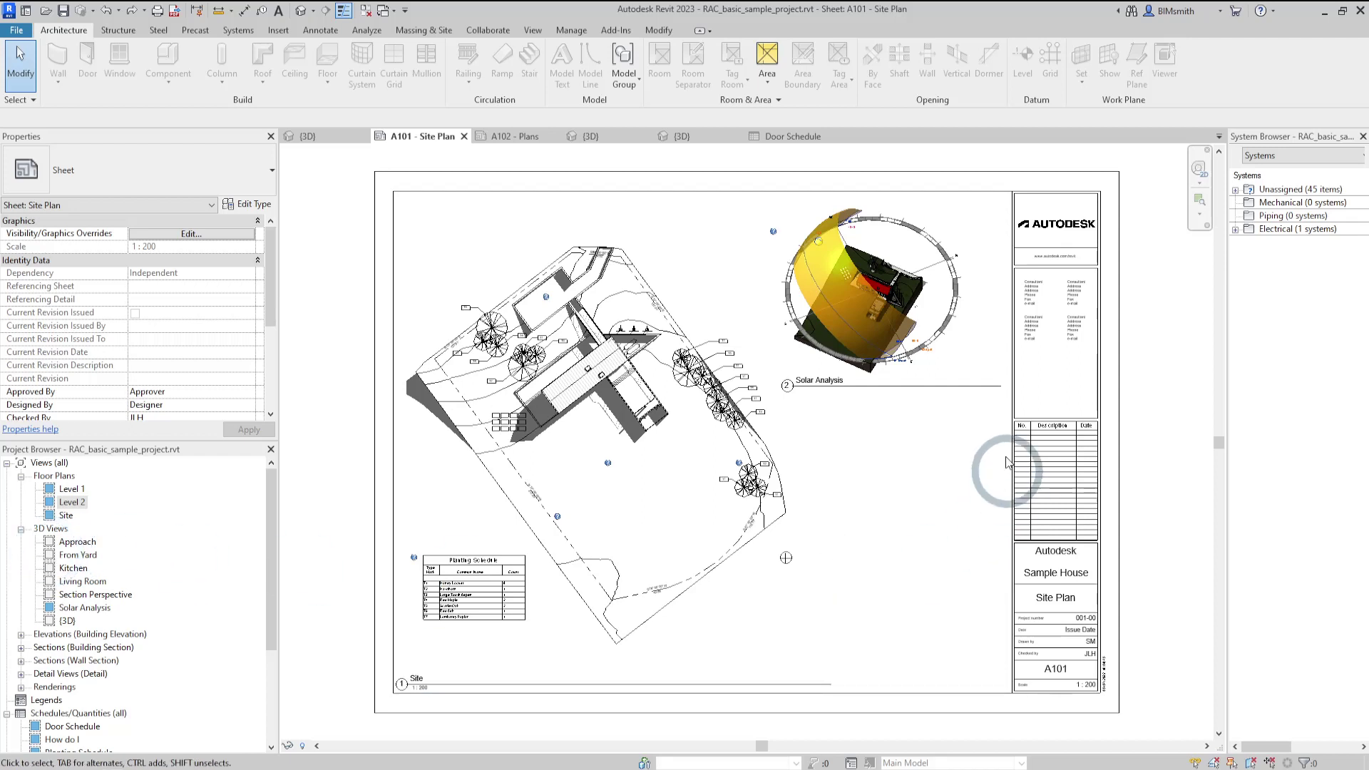
# - Select the Solar Analysis viewport on the A101 - Site Plan sheet
pyautogui.click(904, 344)
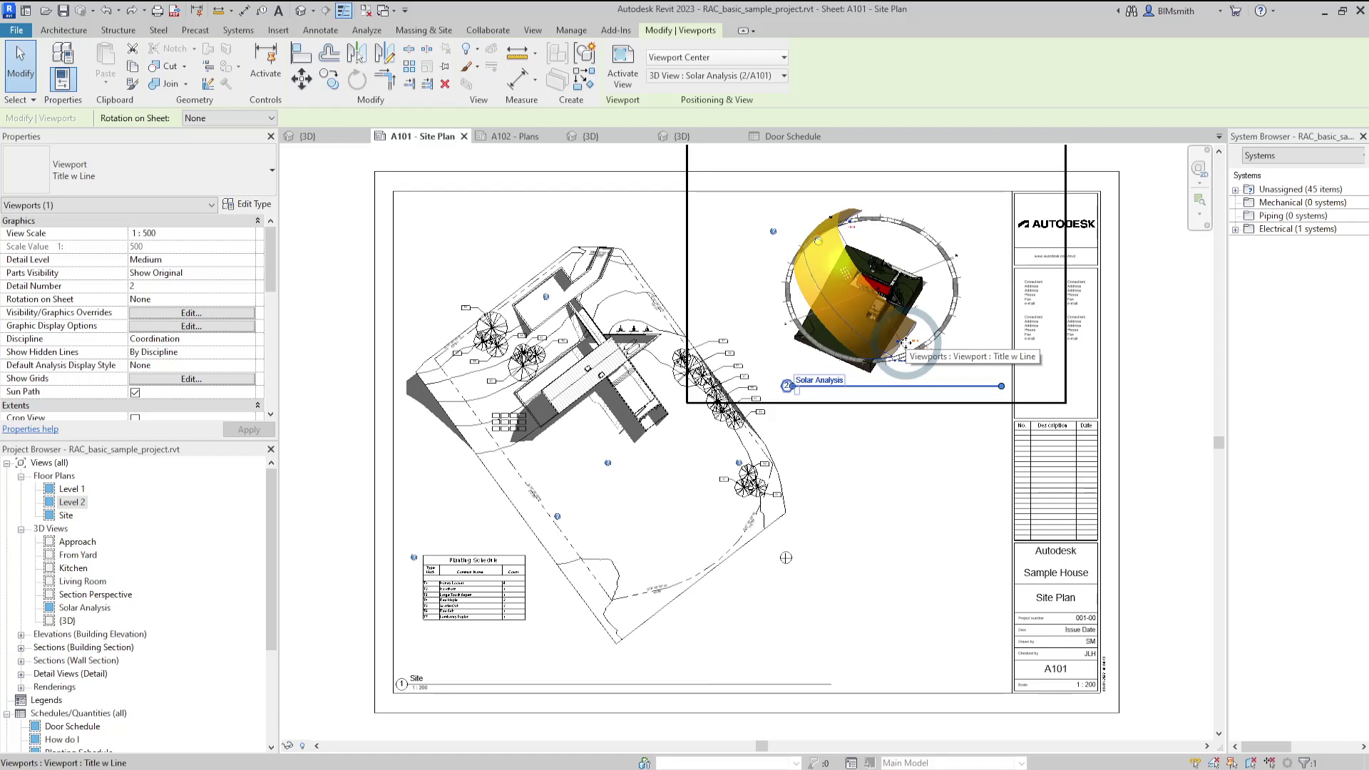
# - Swap the viewport to From Yard and back to Solar Analysis, then shorten its title line
pyautogui.click(743, 76)
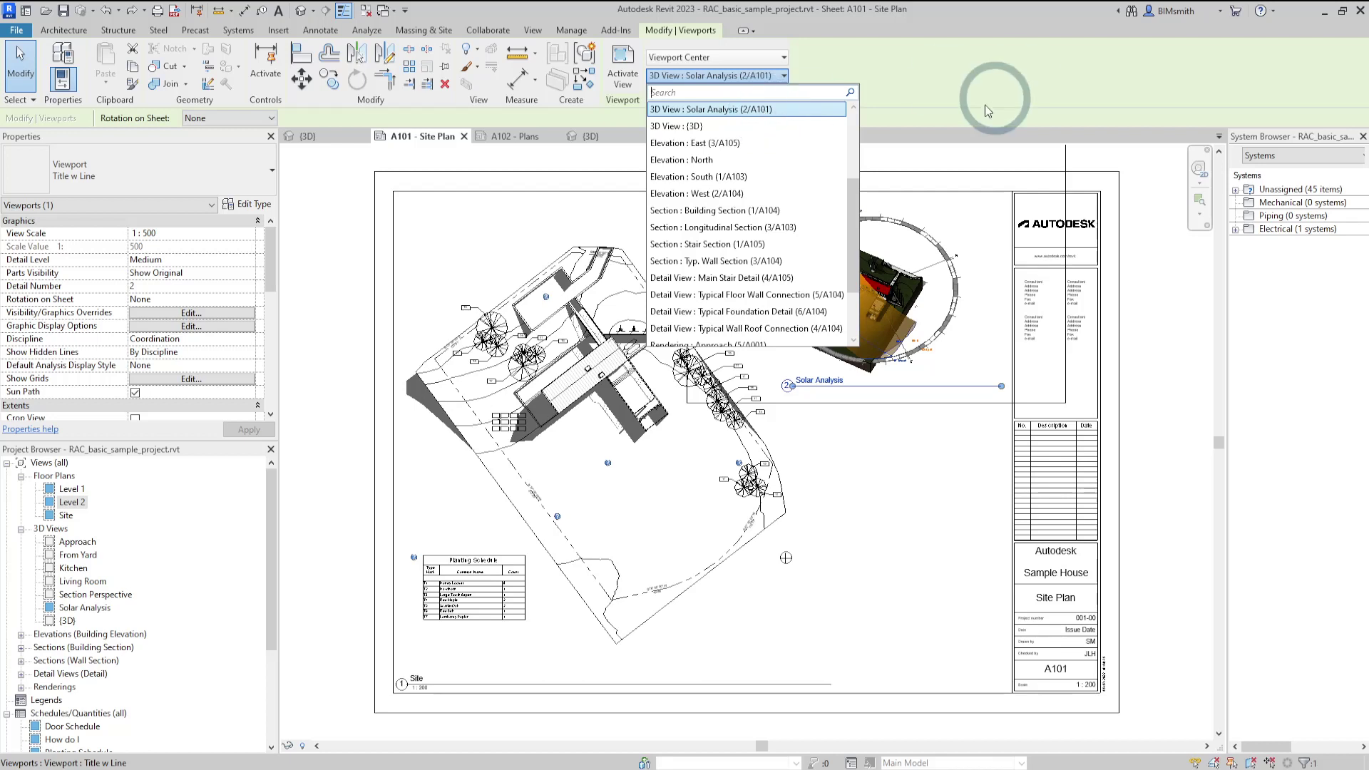
pyautogui.scroll(3, 725, 229)
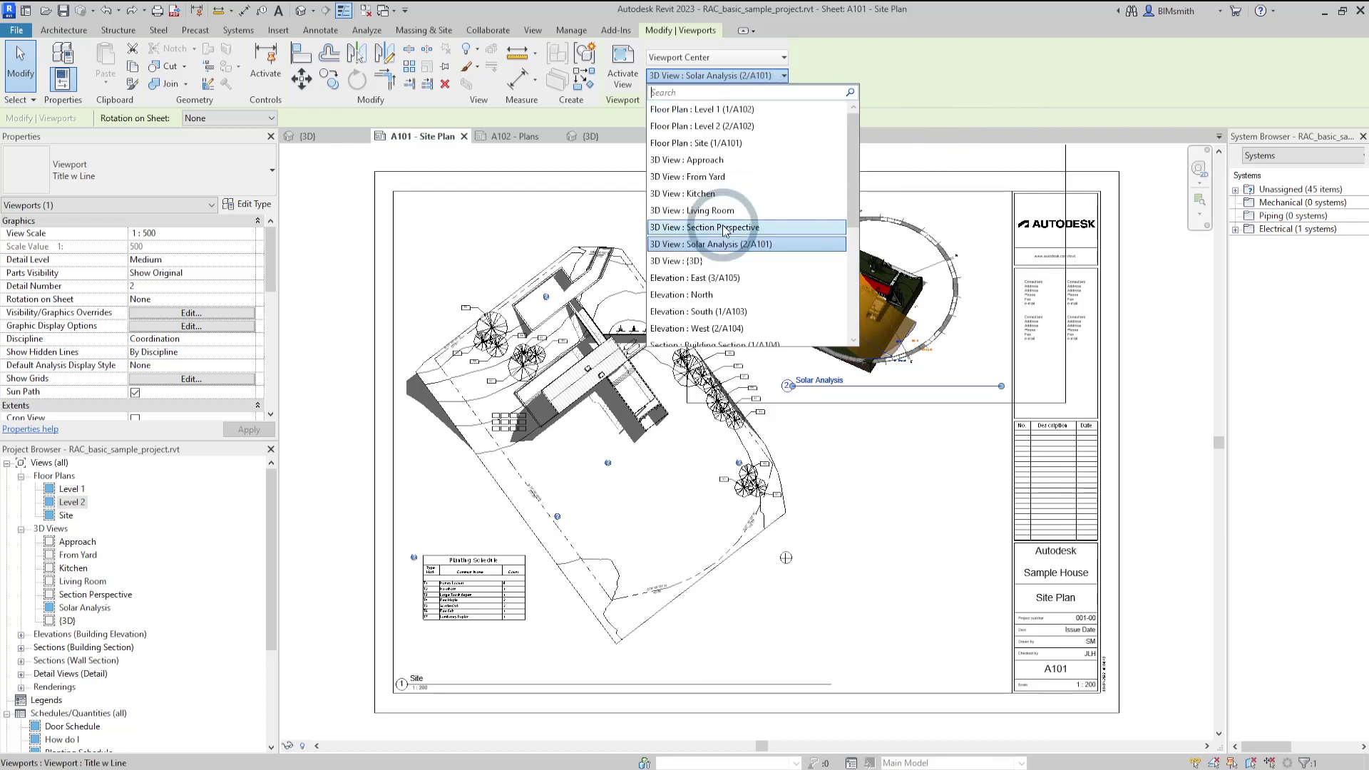
pyautogui.click(729, 185)
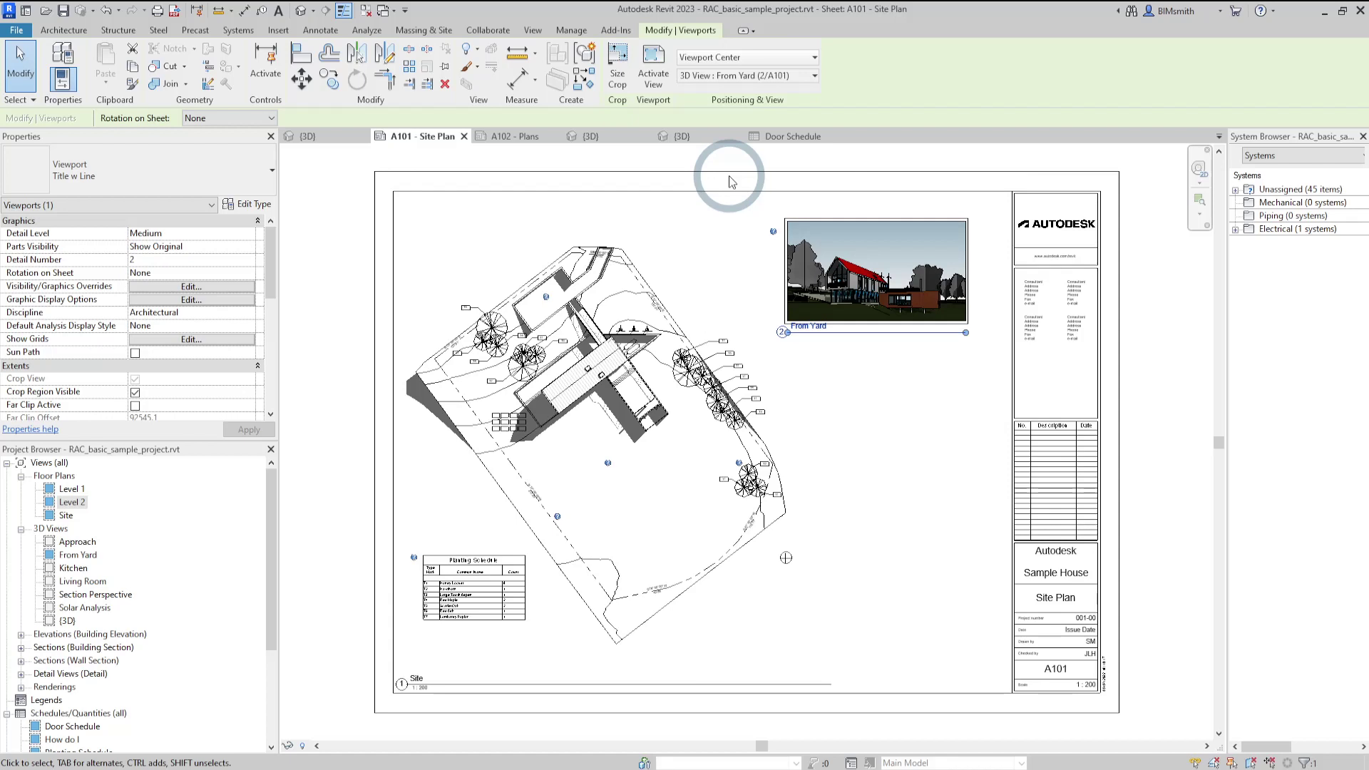
pyautogui.click(750, 76)
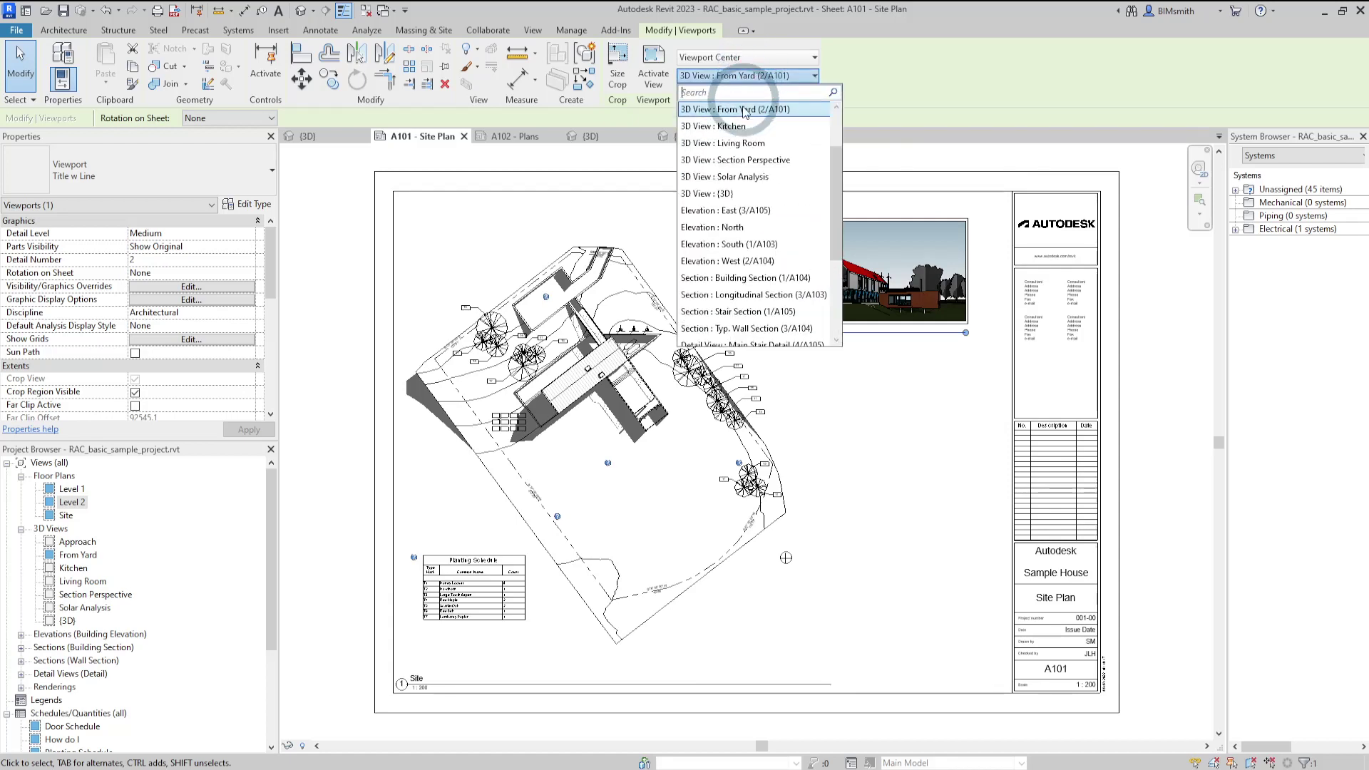
pyautogui.click(745, 178)
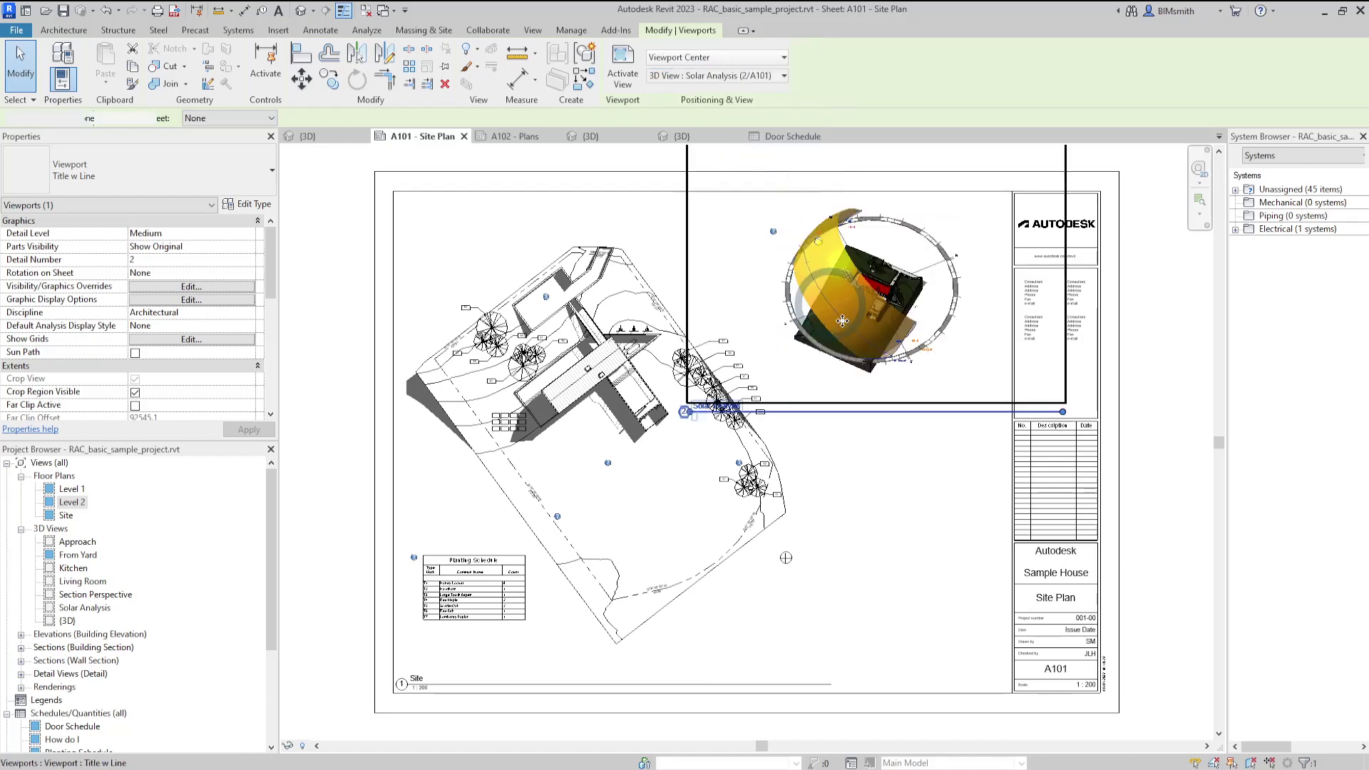
pyautogui.moveTo(972, 417); pyautogui.dragTo(709, 415)
# - Move the Solar Analysis viewport title back up just below the view
pyautogui.click(863, 460)
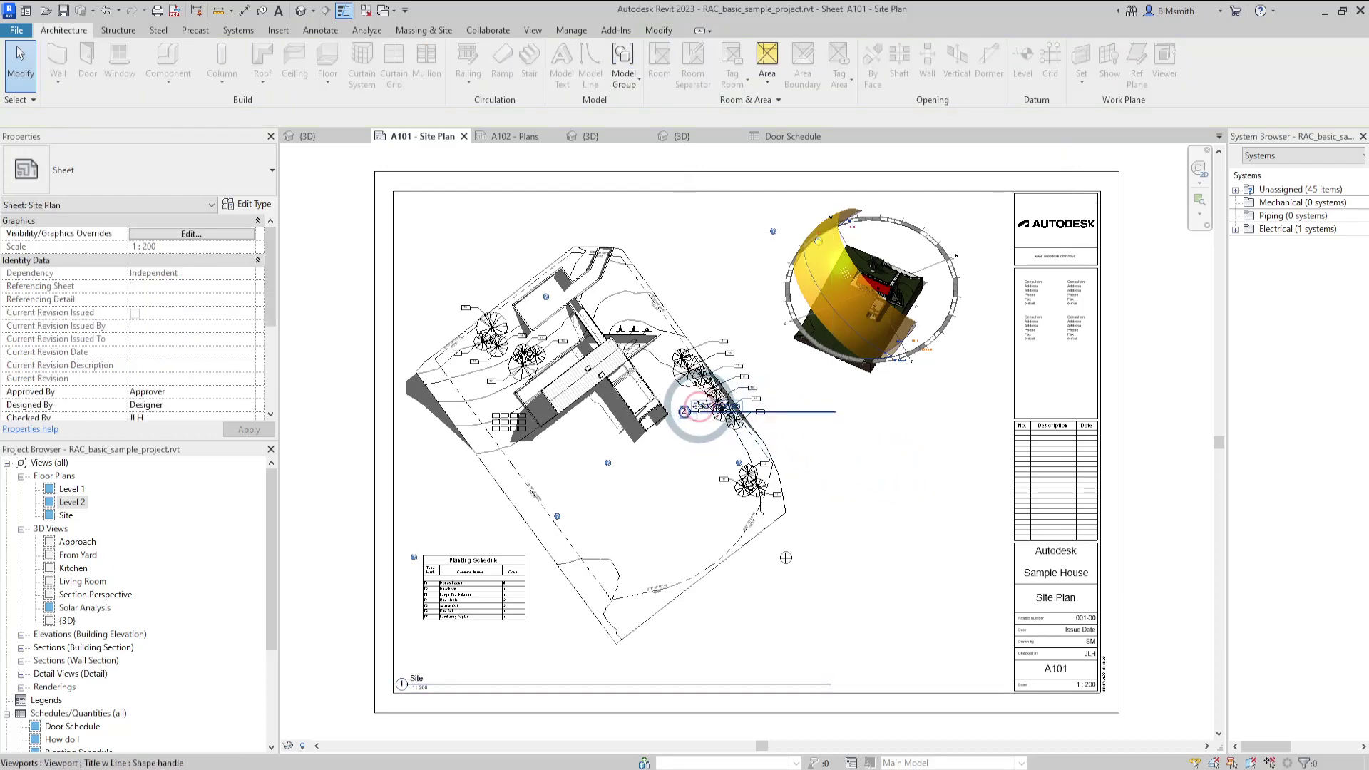
pyautogui.click(709, 410)
pyautogui.moveTo(709, 410); pyautogui.dragTo(806, 376)
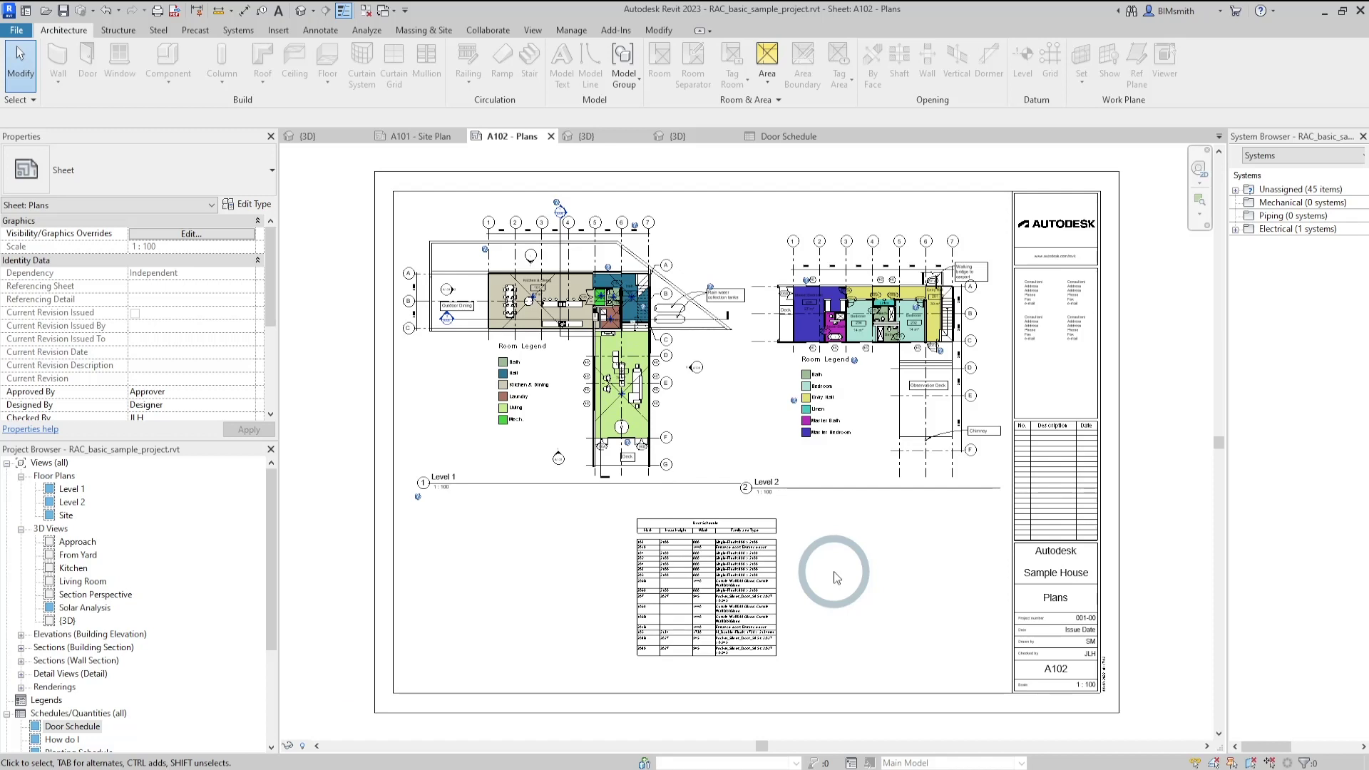
# - Delete the Level 2 plan viewport from sheet A102, leaving the Level 1 plan and door schedule
pyautogui.click(742, 606)
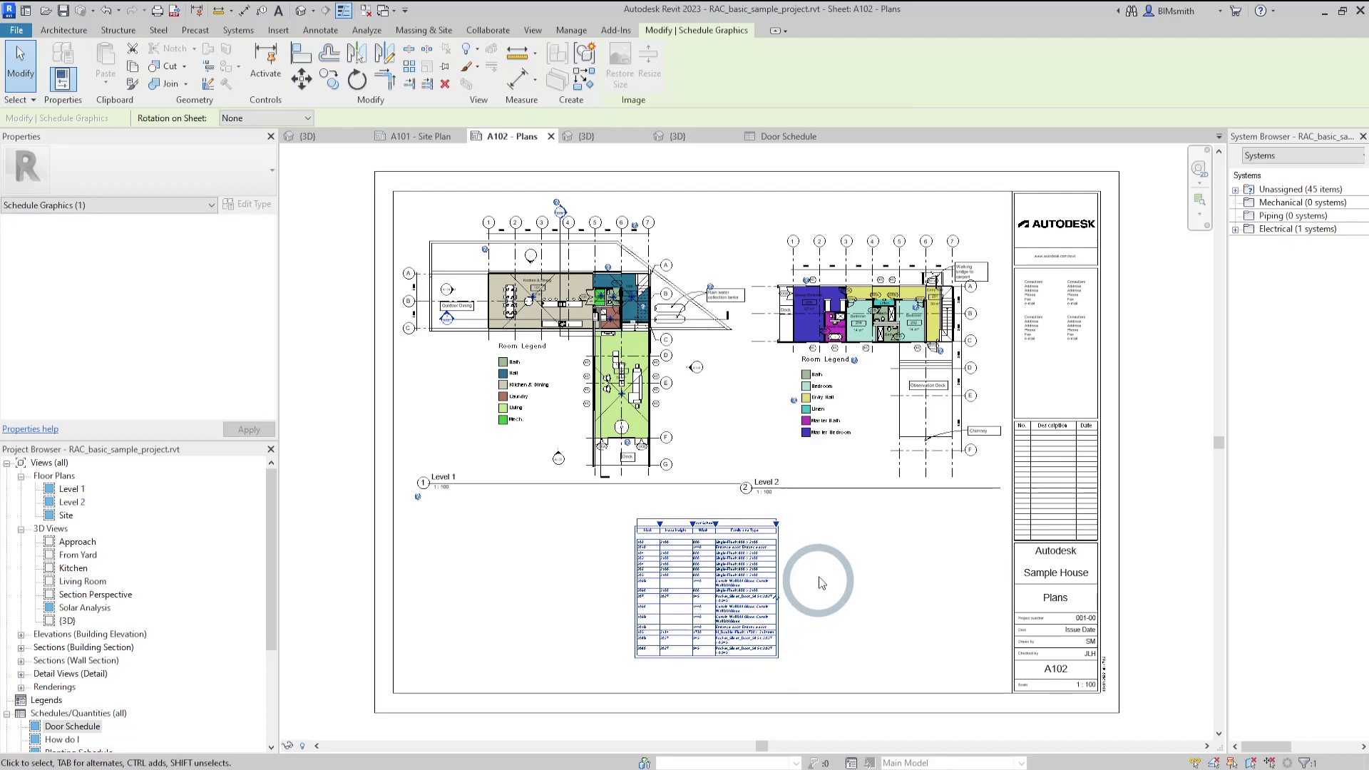
pyautogui.click(874, 566)
pyautogui.click(867, 426)
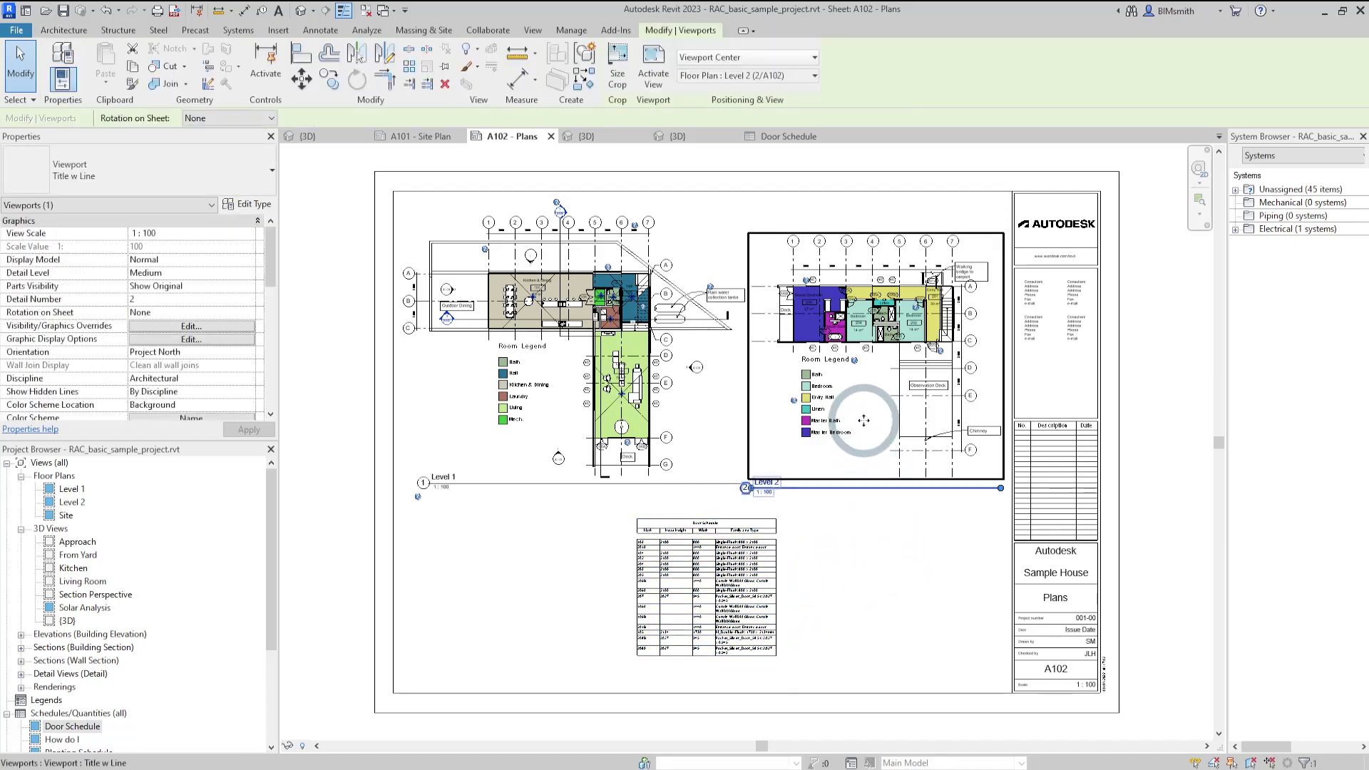
pyautogui.press('Delete')
pyautogui.click(697, 620)
pyautogui.click(835, 408)
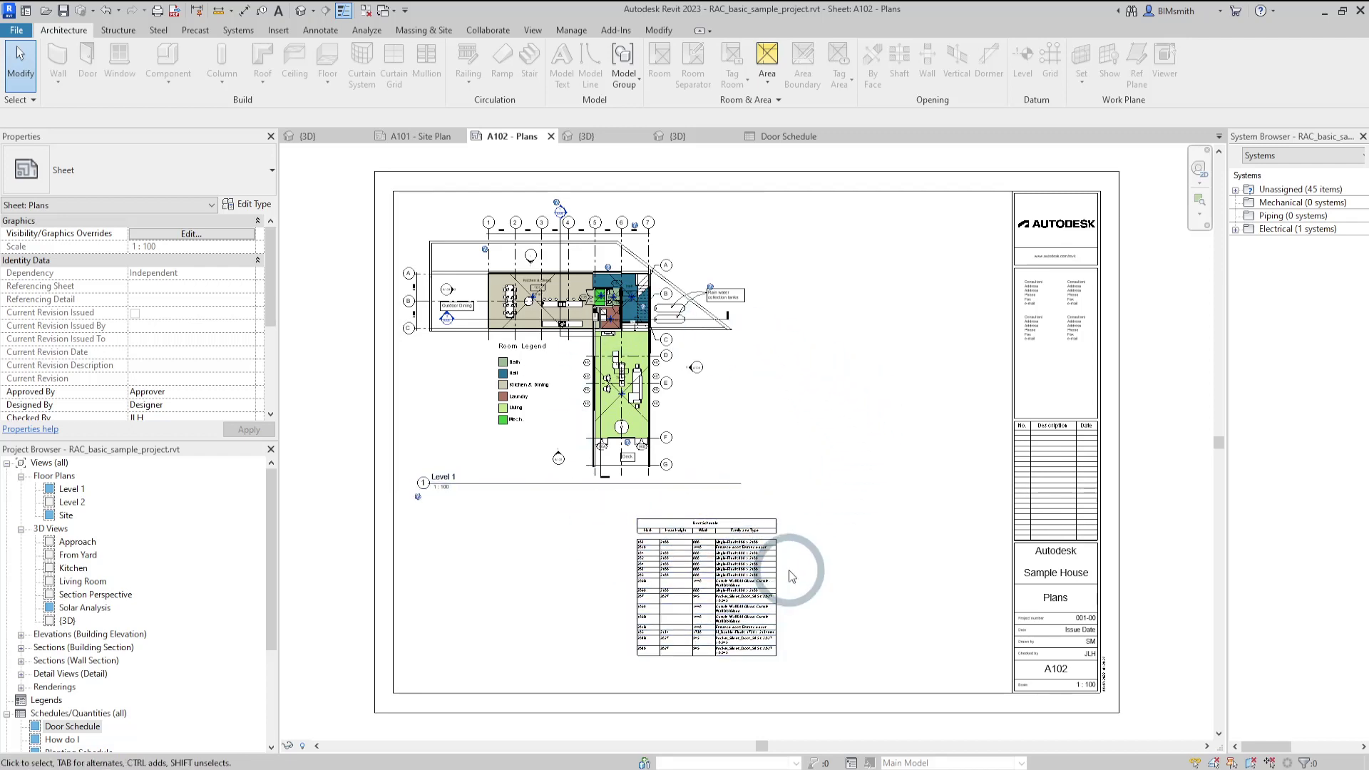
# - Turn on Filter by sheet in the Door Schedule's filter properties
pyautogui.click(755, 570)
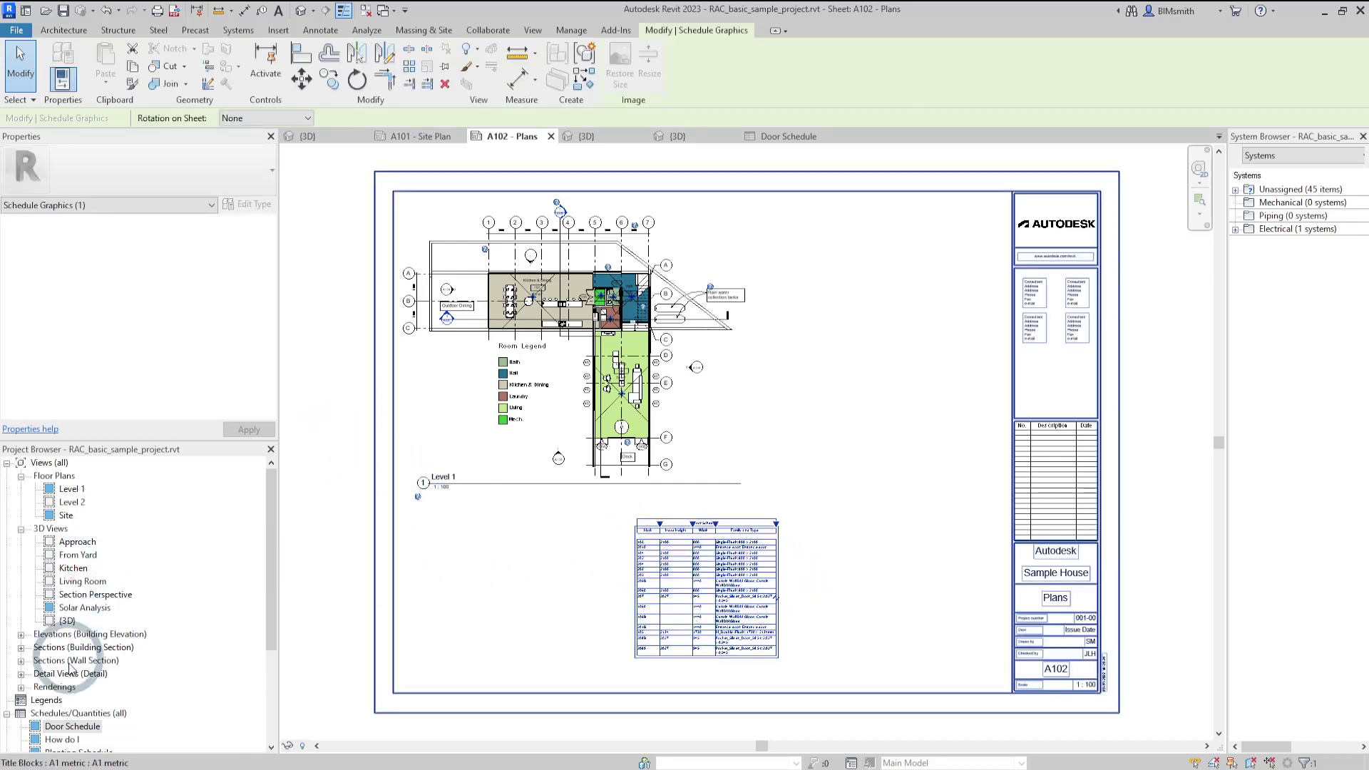
pyautogui.click(72, 726)
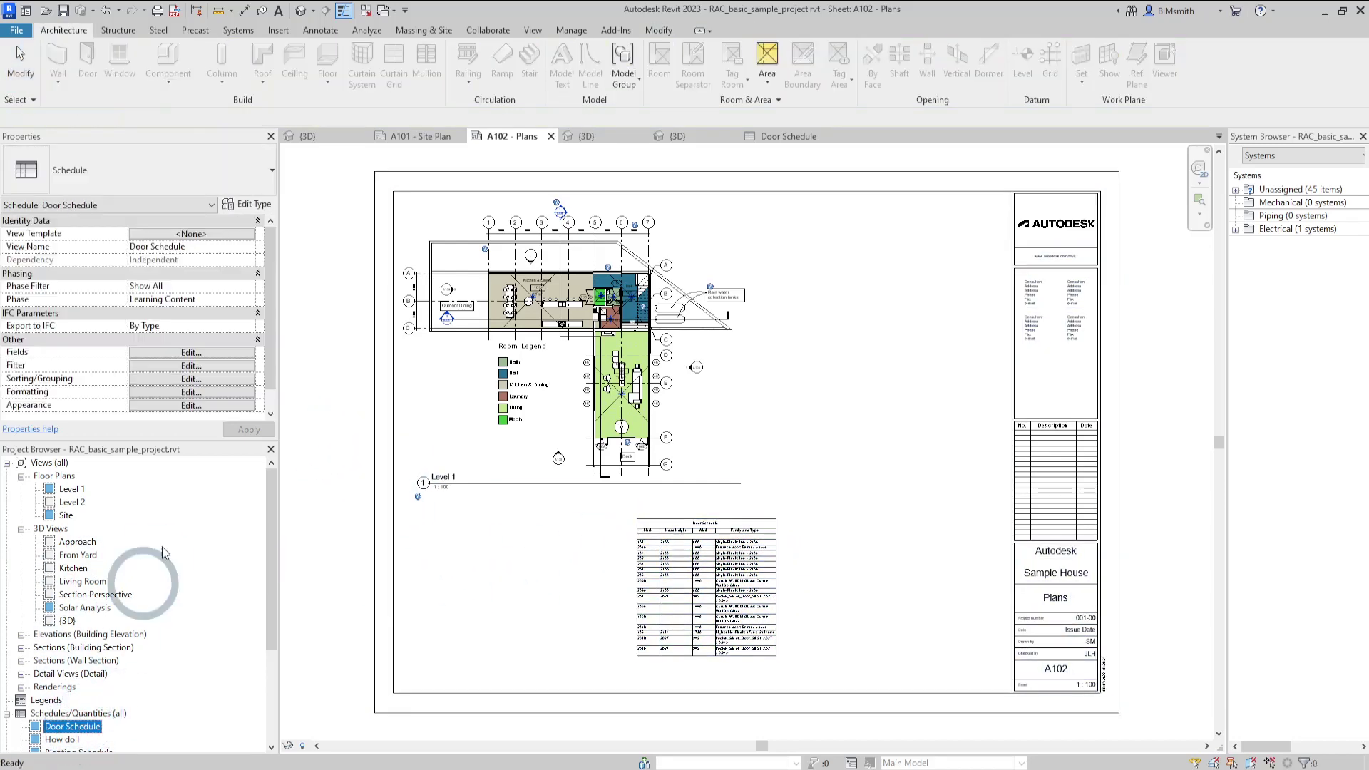
pyautogui.click(212, 365)
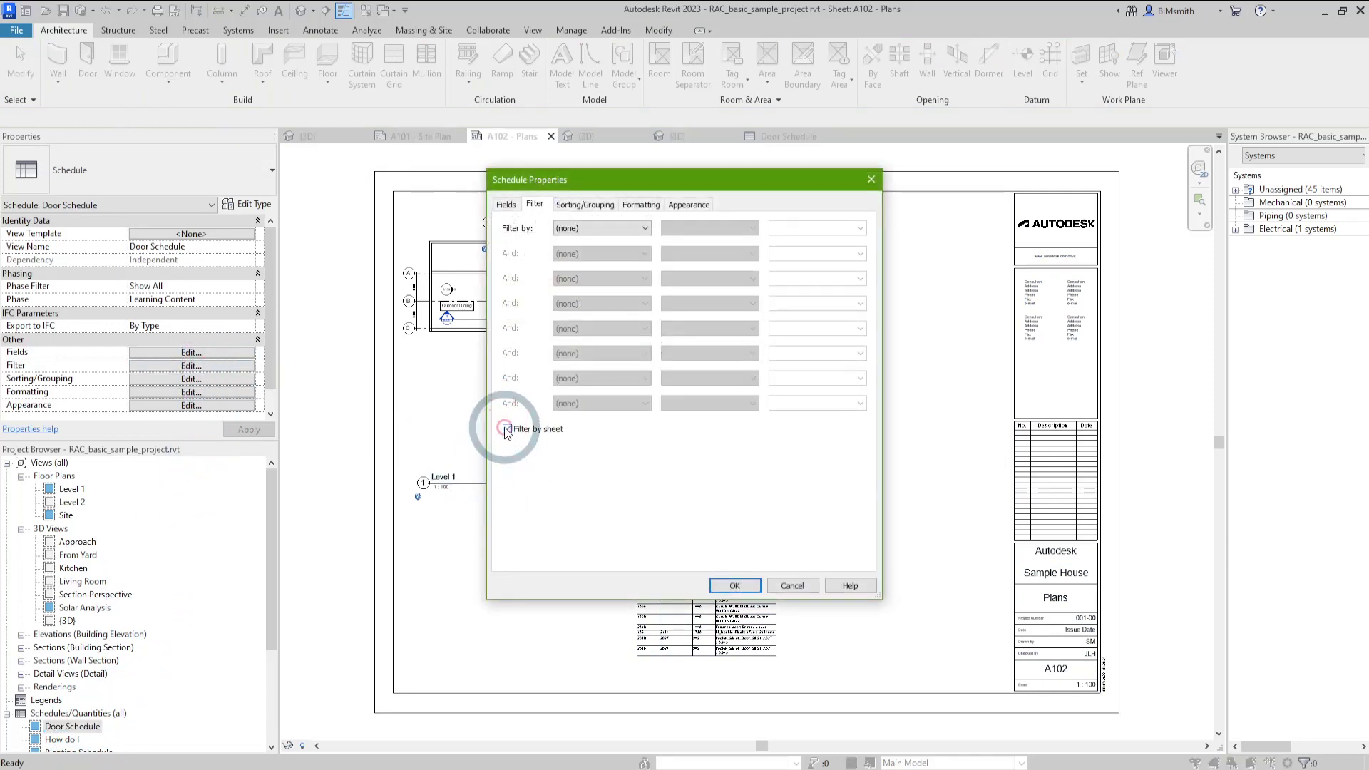
pyautogui.click(726, 589)
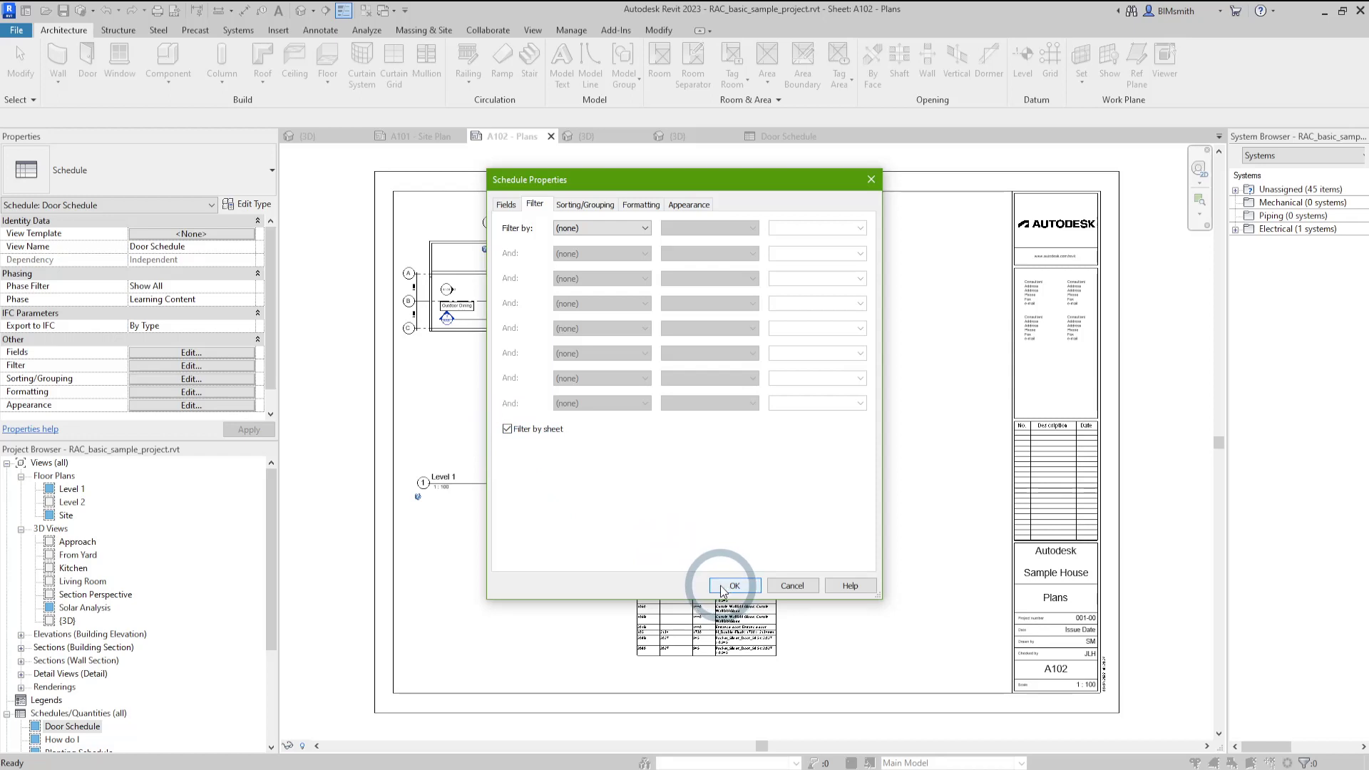
pyautogui.click(724, 590)
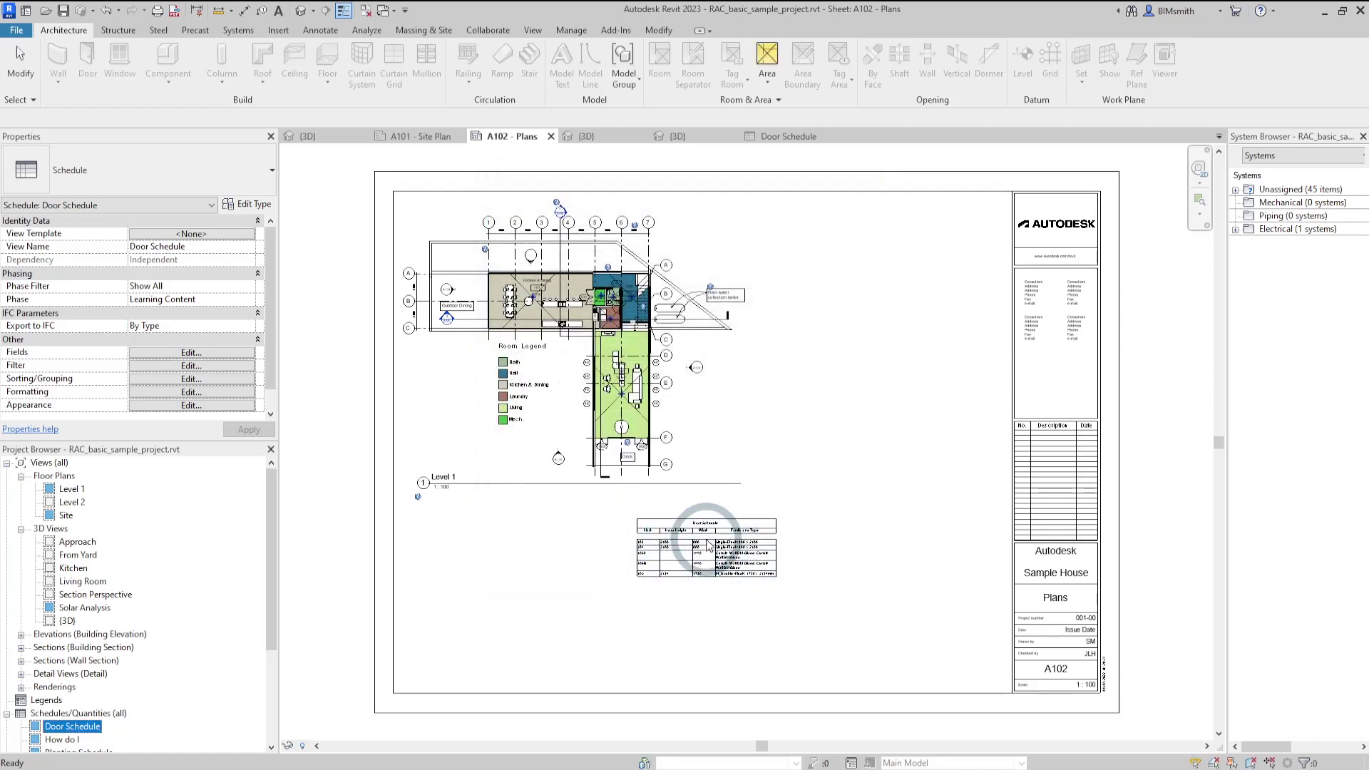
# - Place the Level 2 floor plan on sheet A102 at its right side
pyautogui.click(72, 502)
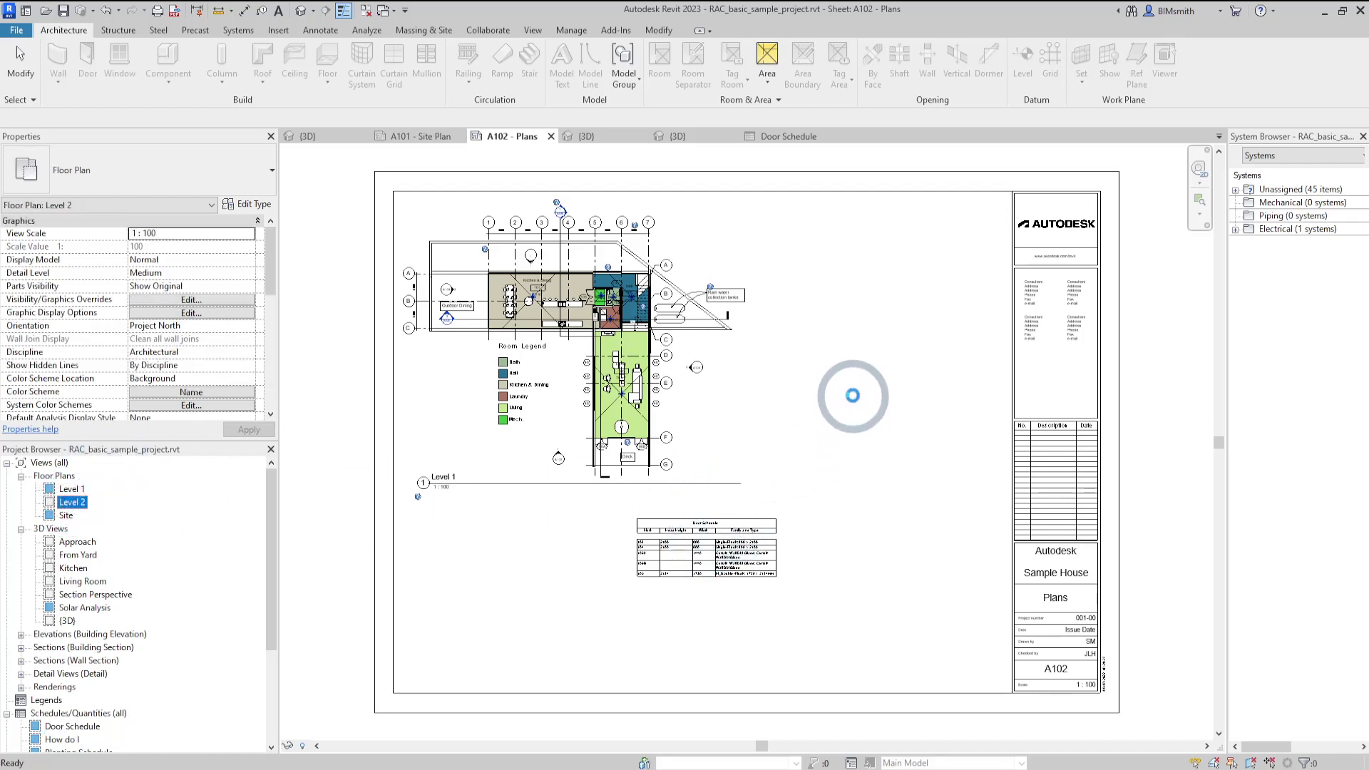
pyautogui.click(843, 398)
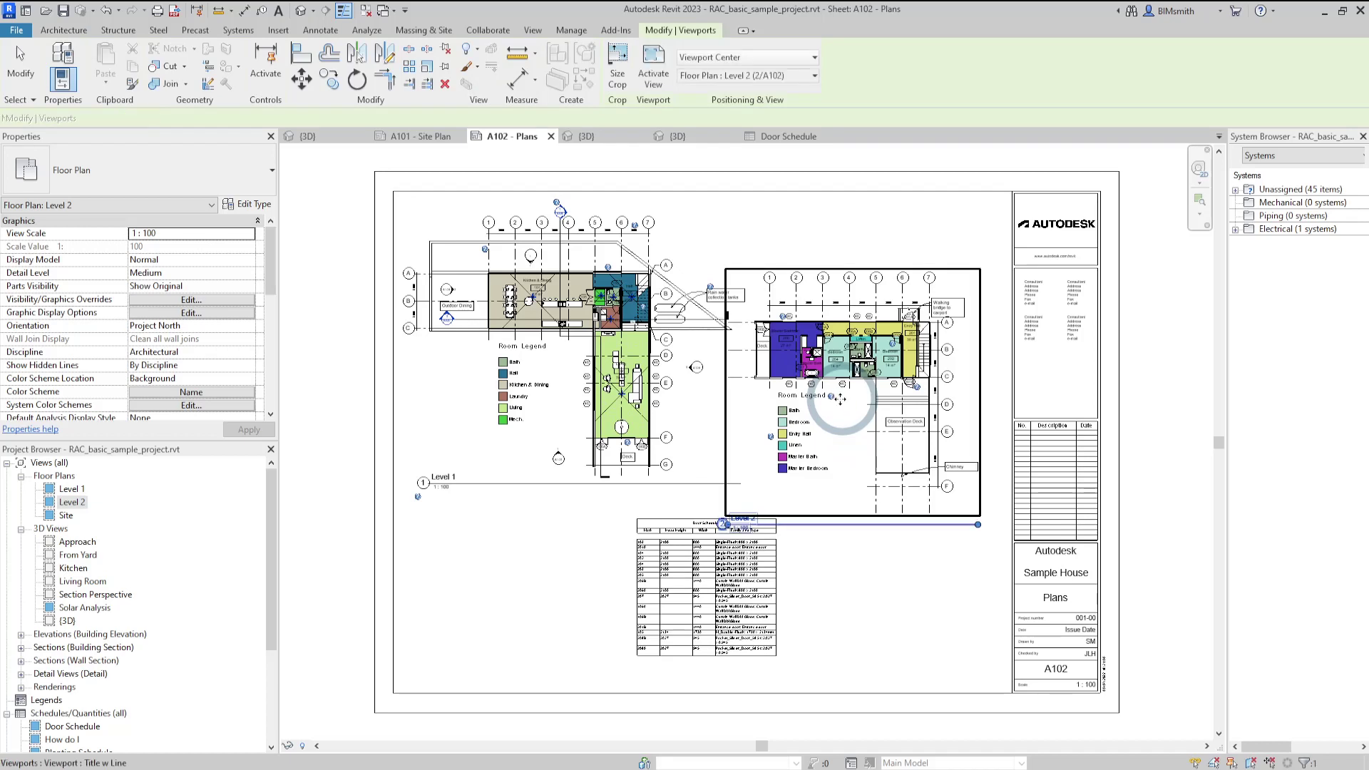
pyautogui.moveTo(842, 398); pyautogui.dragTo(871, 386)
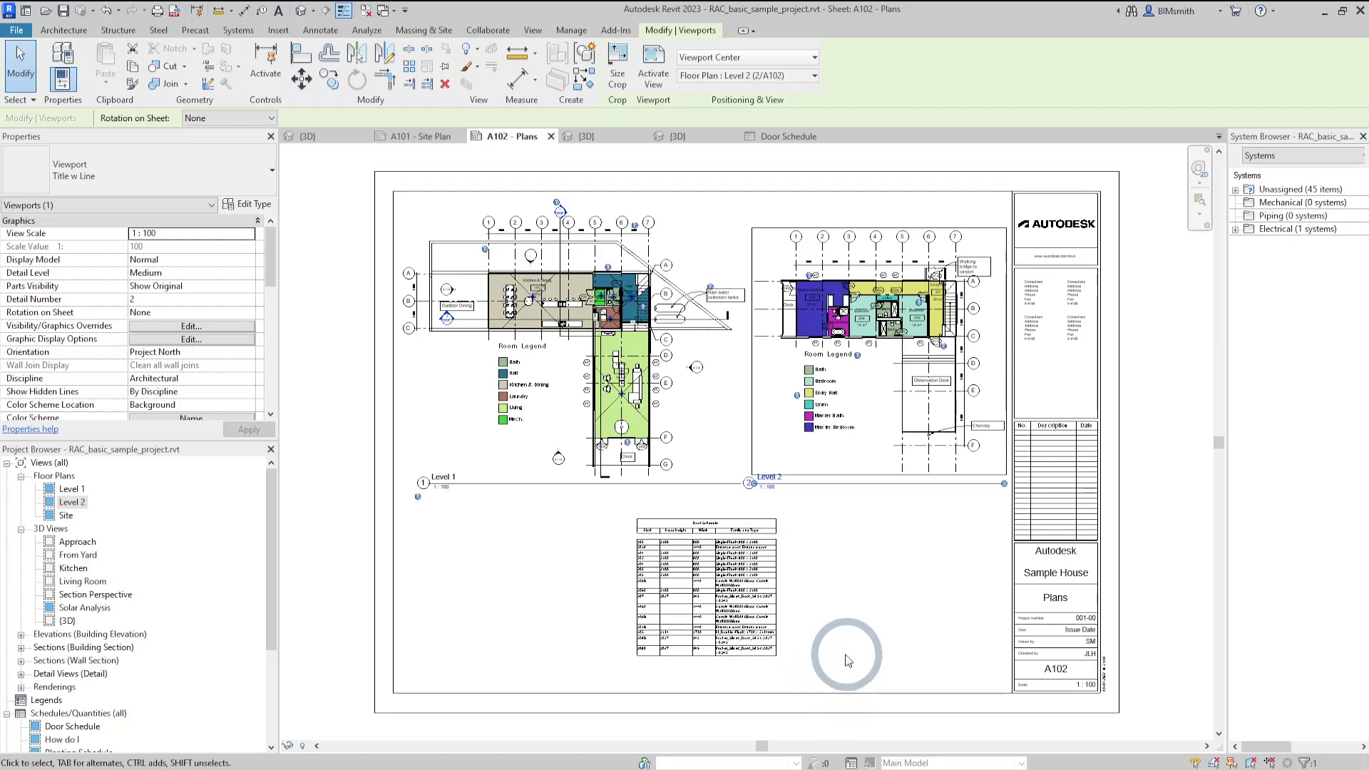
# - Replace the Level 1 viewport with a freshly placed Level 1 plan at the sheet's left
pyautogui.click(622, 404)
pyautogui.press('Delete')
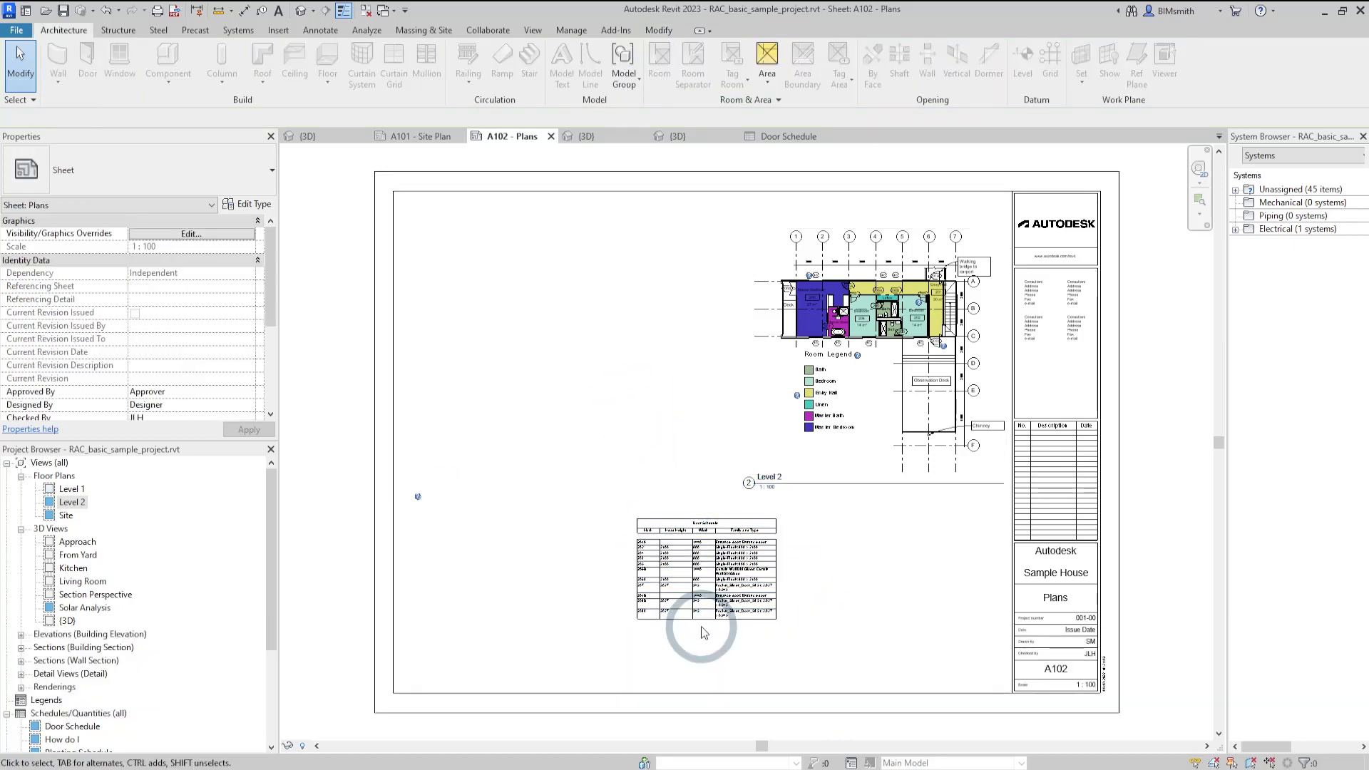
pyautogui.click(72, 488)
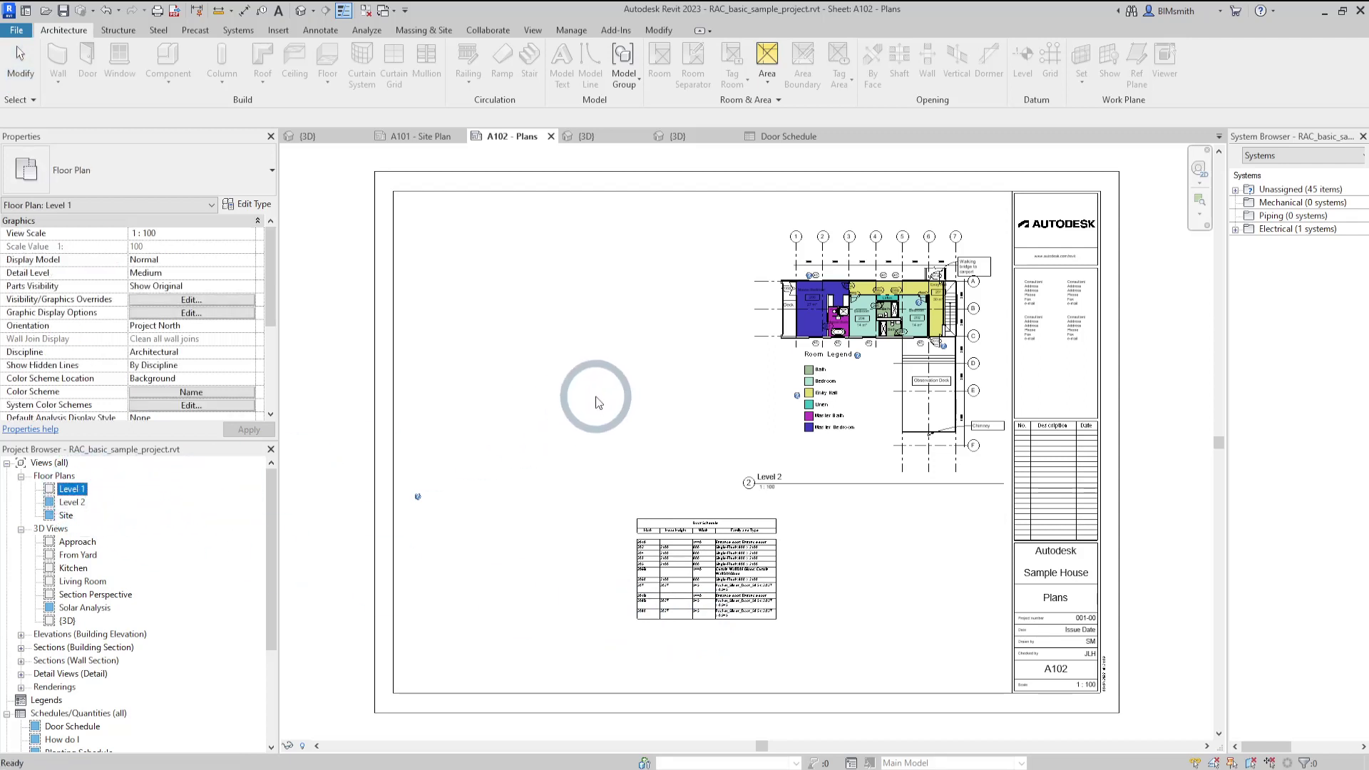
pyautogui.moveTo(598, 403); pyautogui.dragTo(589, 392)
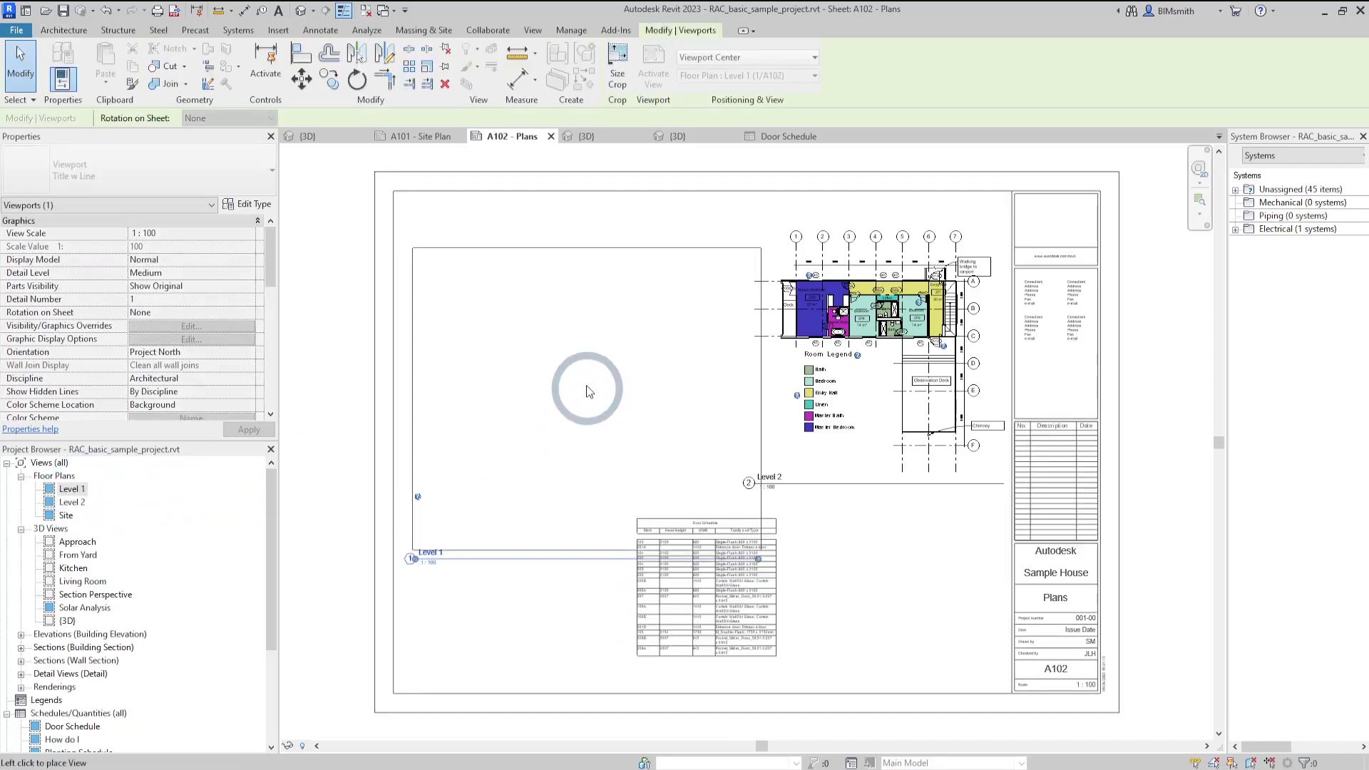
pyautogui.click(573, 331)
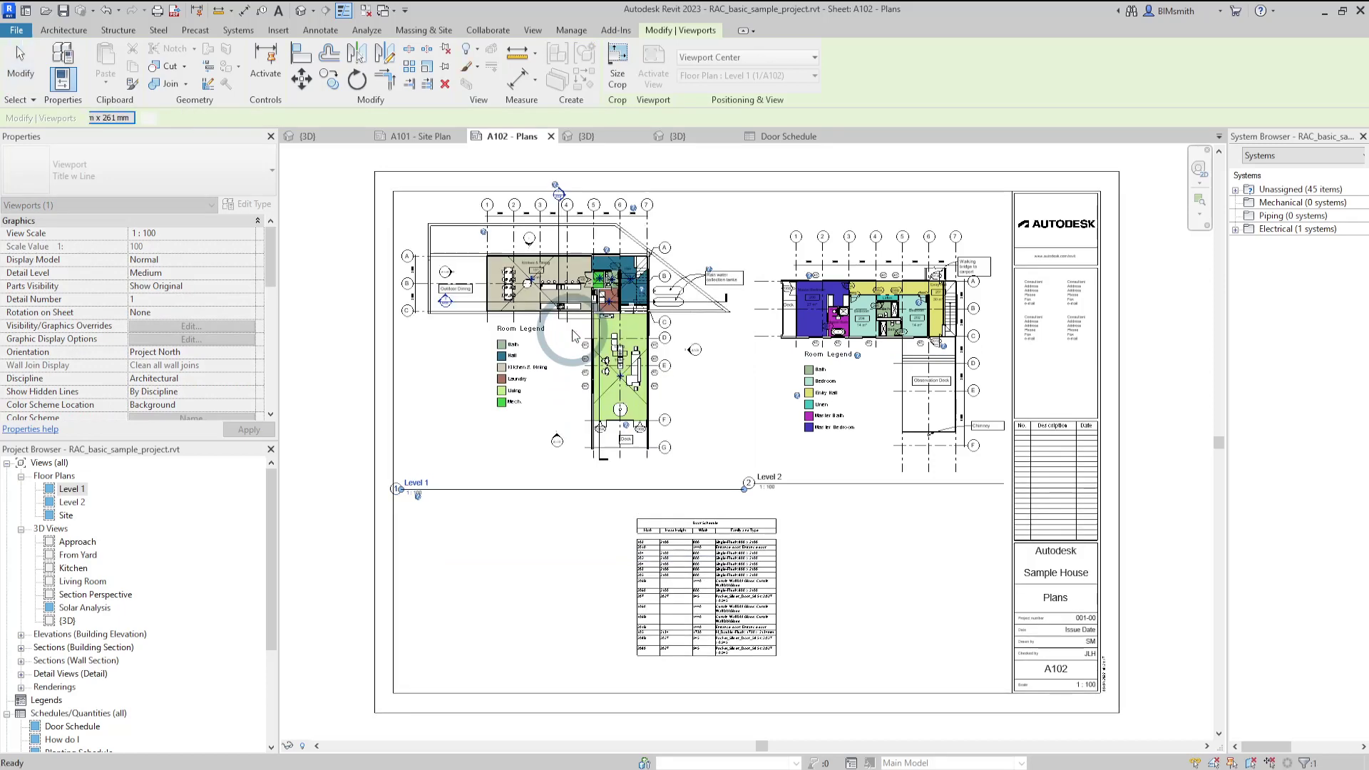
pyautogui.click(891, 357)
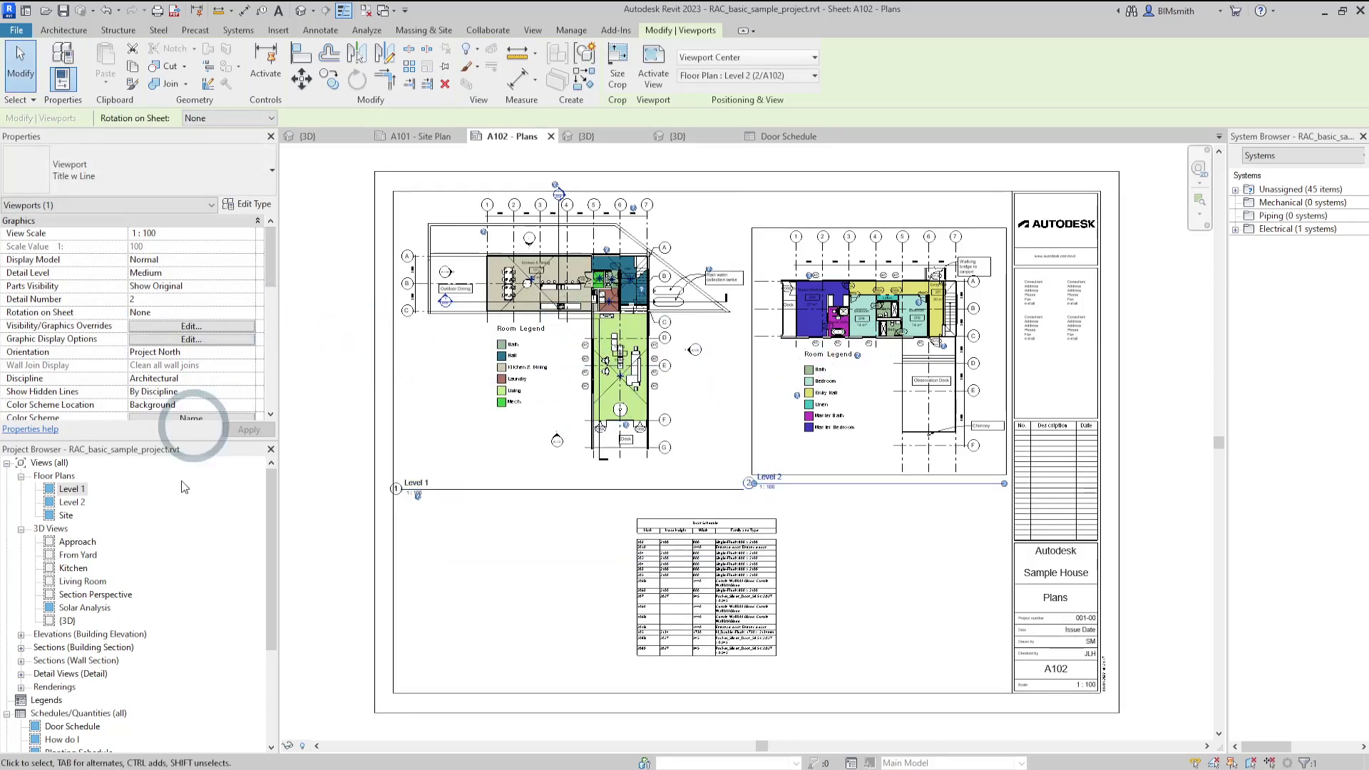
# - Swap the right-hand viewport to 3D View: From Yard
pyautogui.click(760, 78)
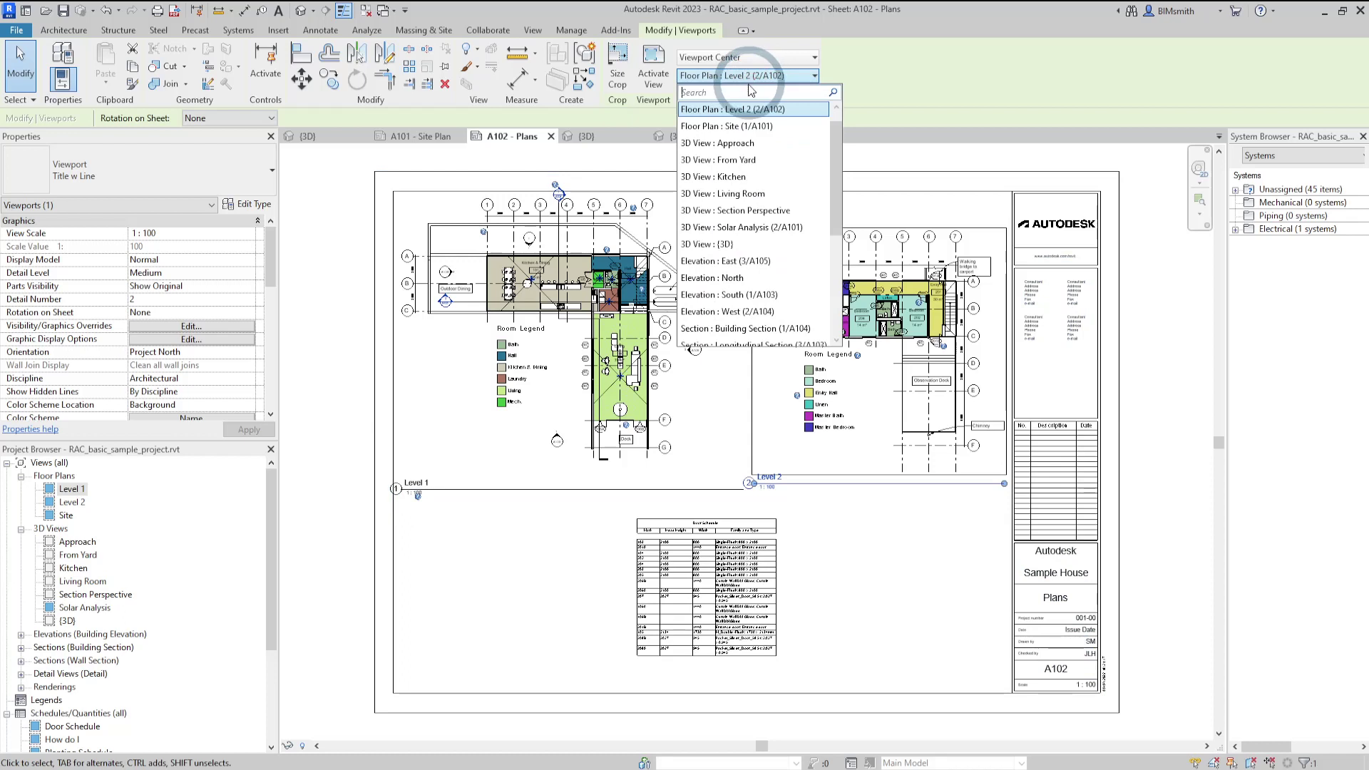
pyautogui.click(742, 162)
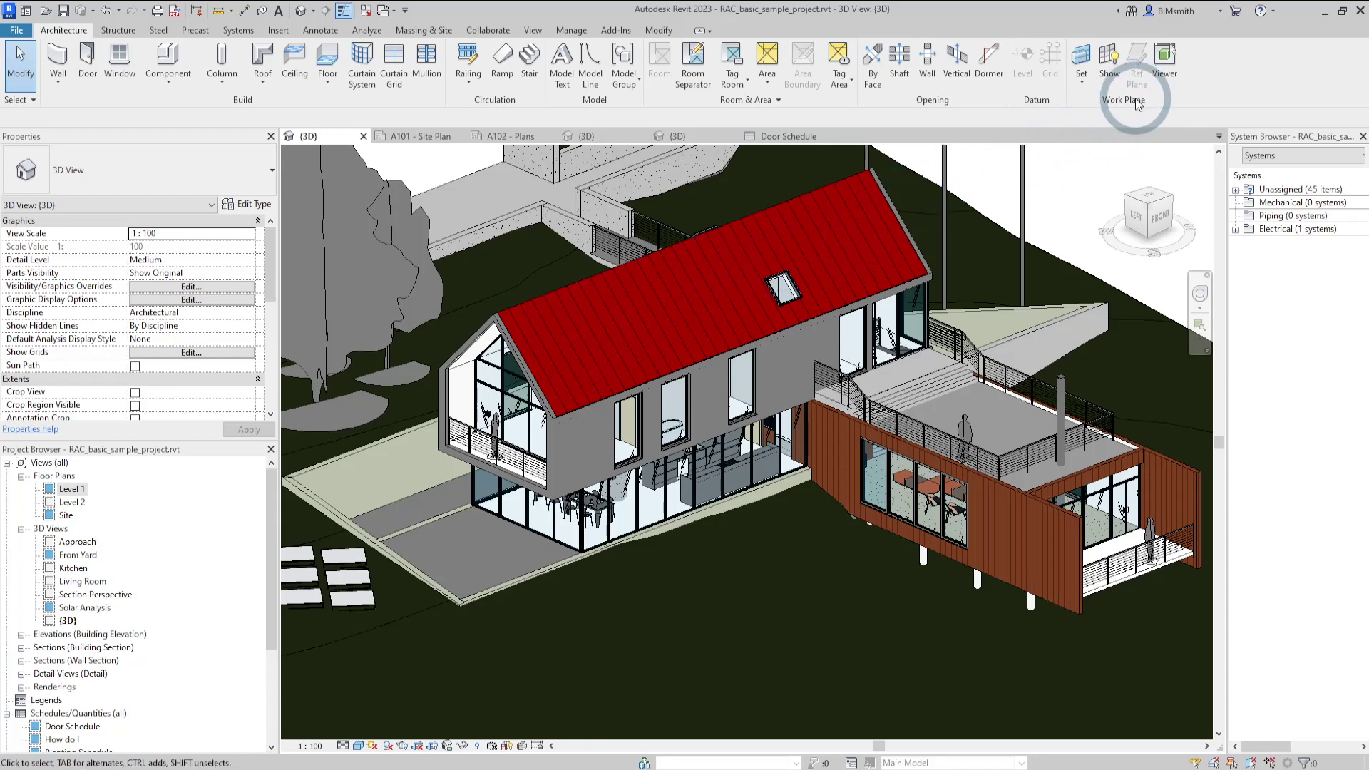
# - Set the {3D} view's work plane to the timber-clad wall face and display it
pyautogui.click(1081, 87)
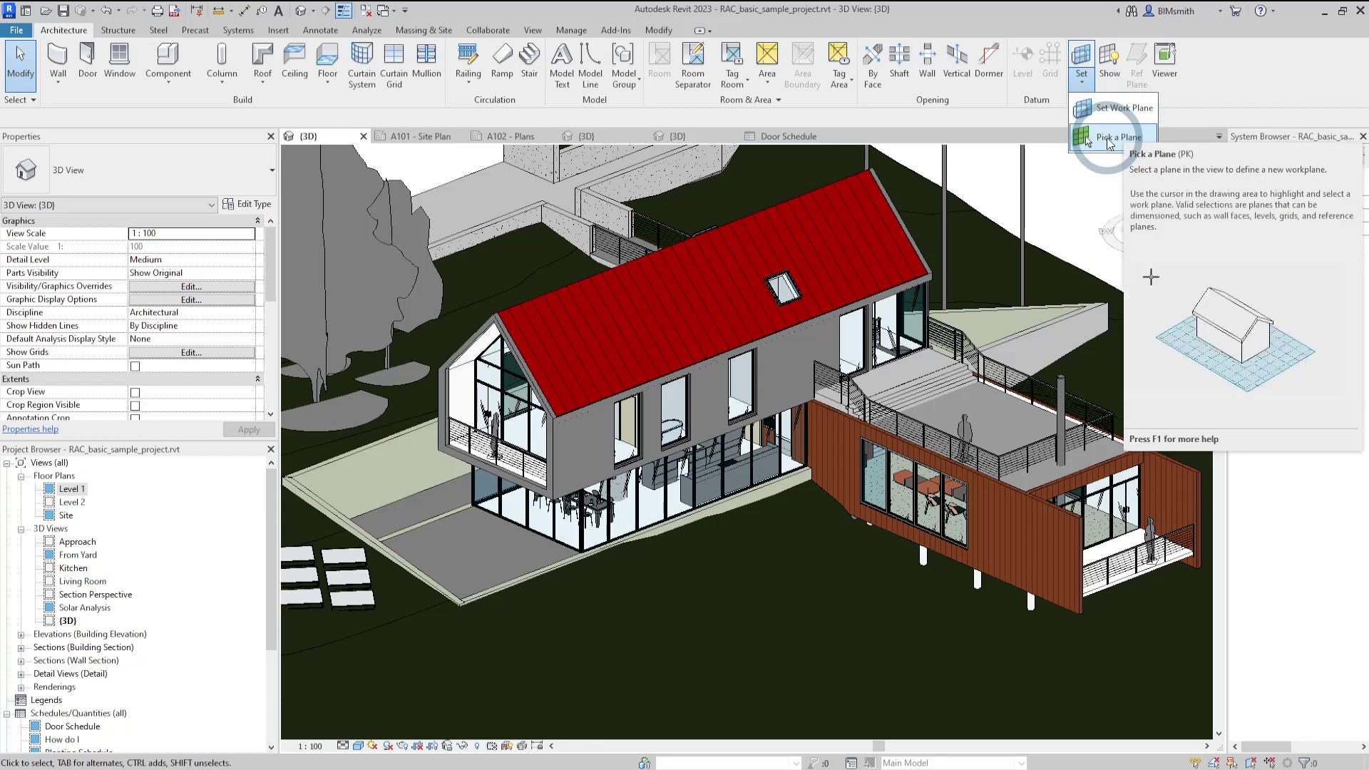
pyautogui.click(1108, 140)
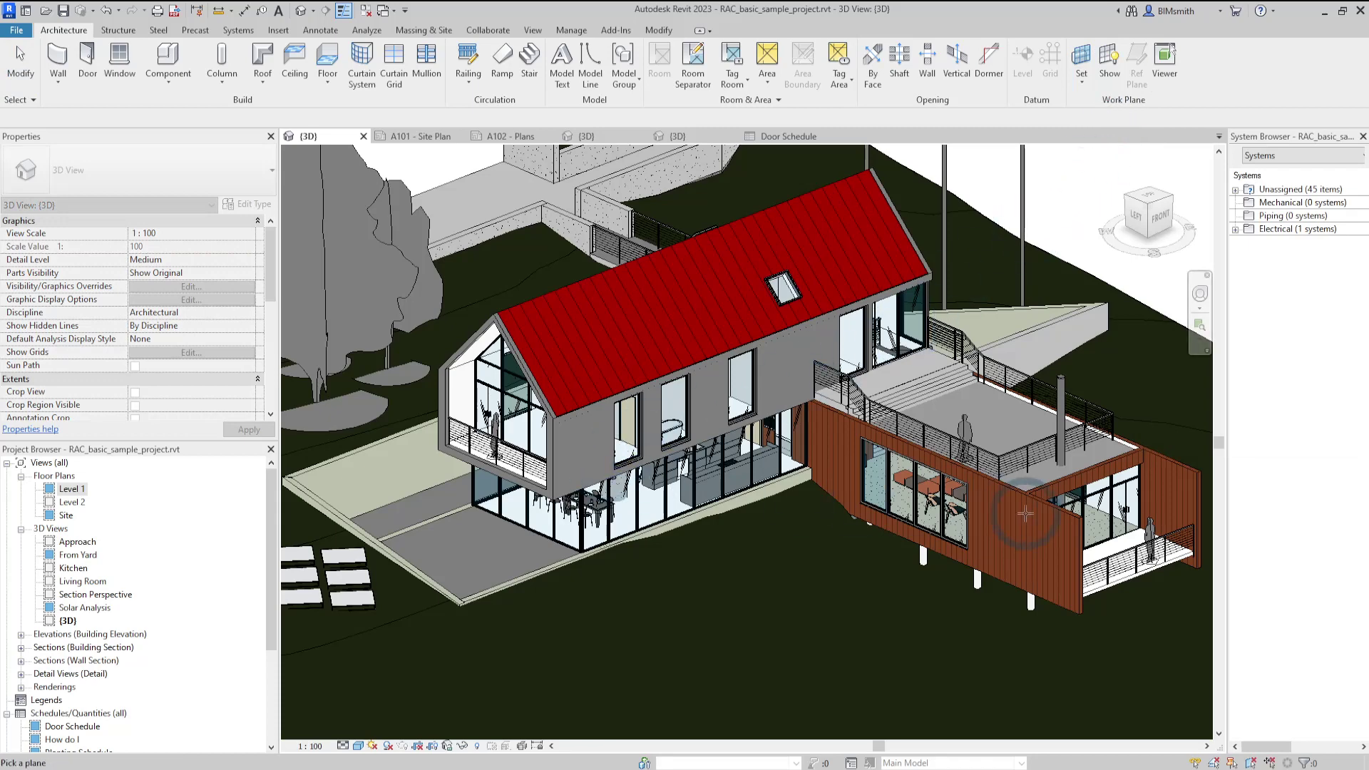
pyautogui.click(1058, 510)
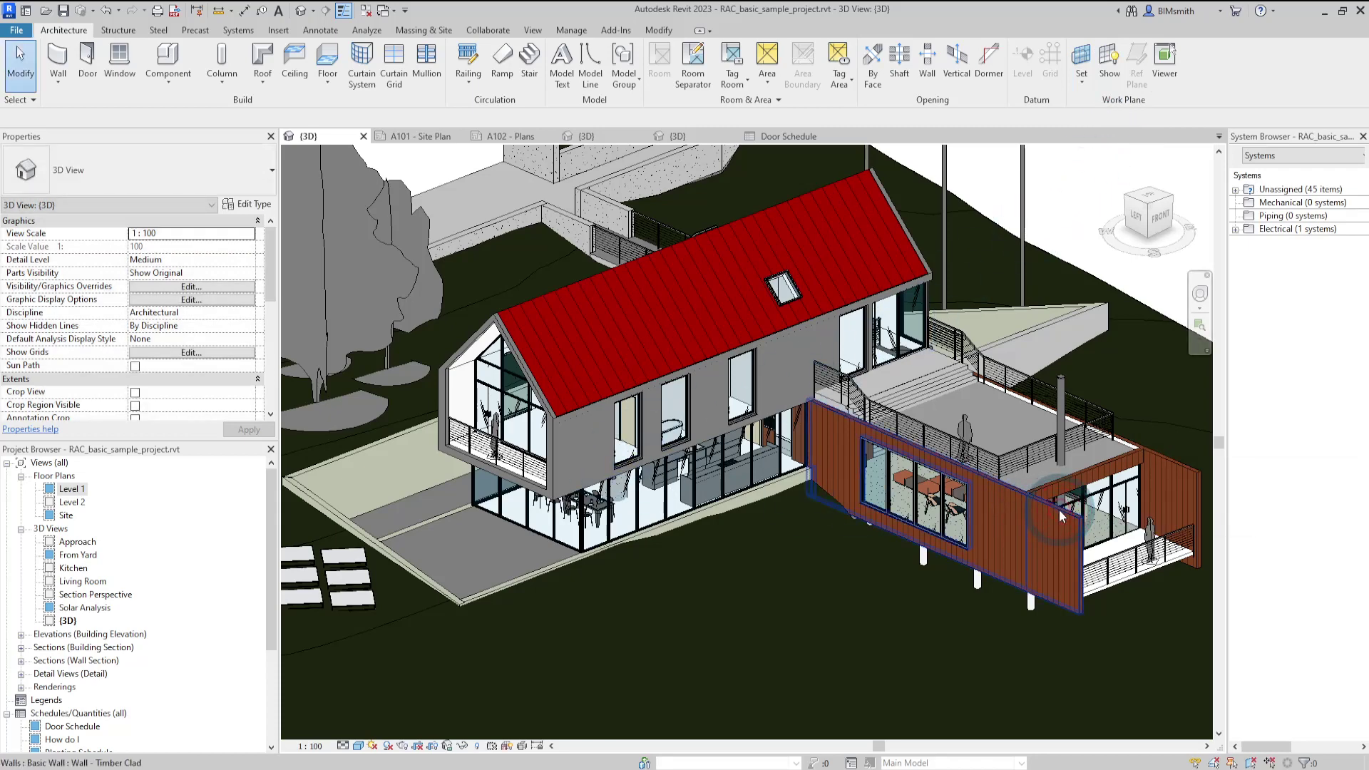
pyautogui.click(1109, 58)
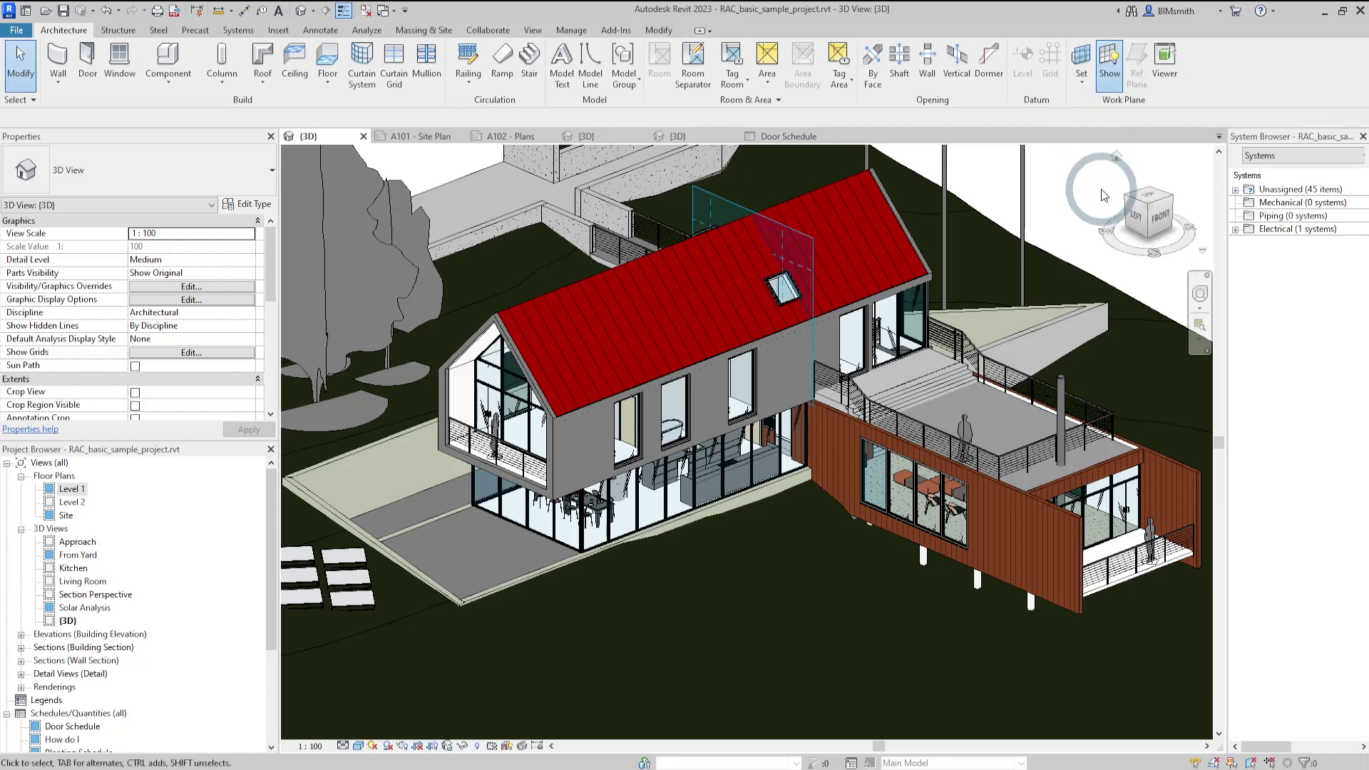
pyautogui.click(720, 200)
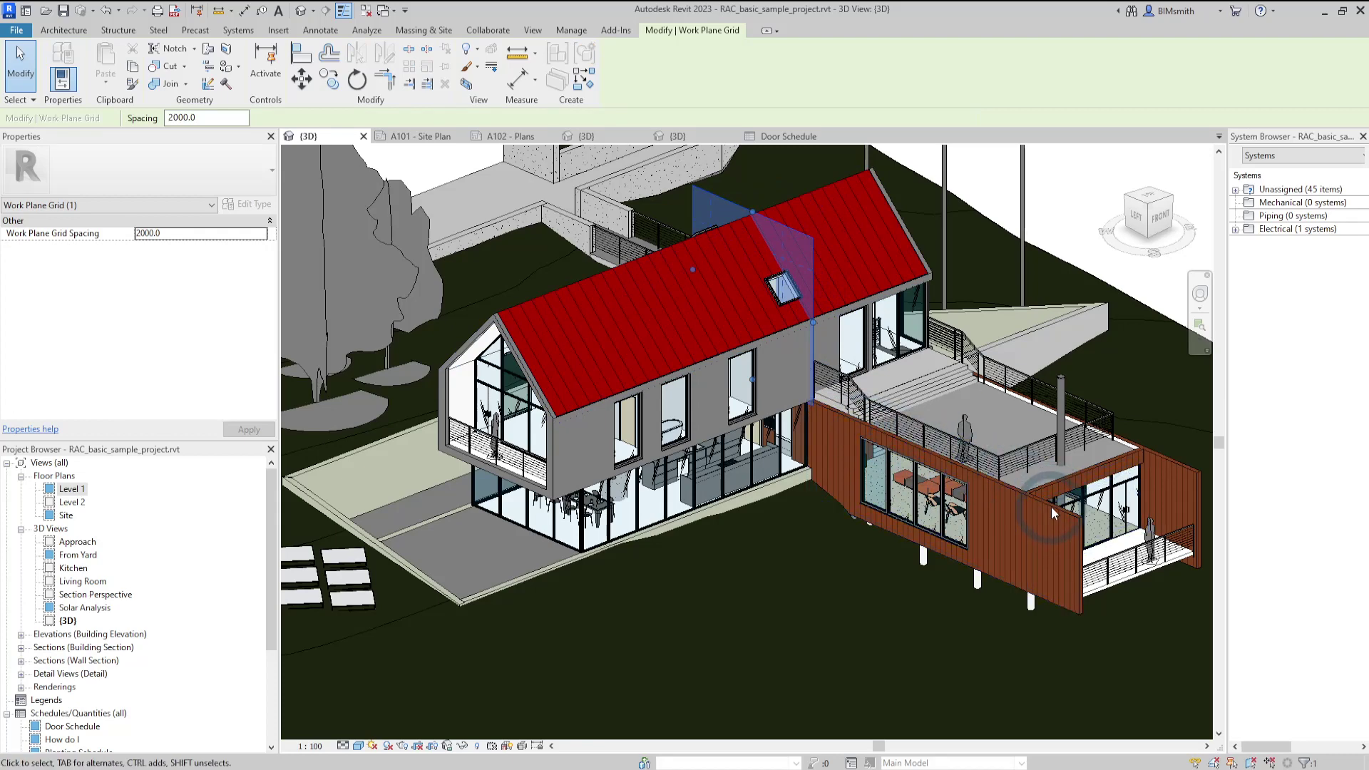
pyautogui.press('Escape')
# - Reset the work plane to a face of the grey house's CL_W1 basic wall
pyautogui.click(1081, 78)
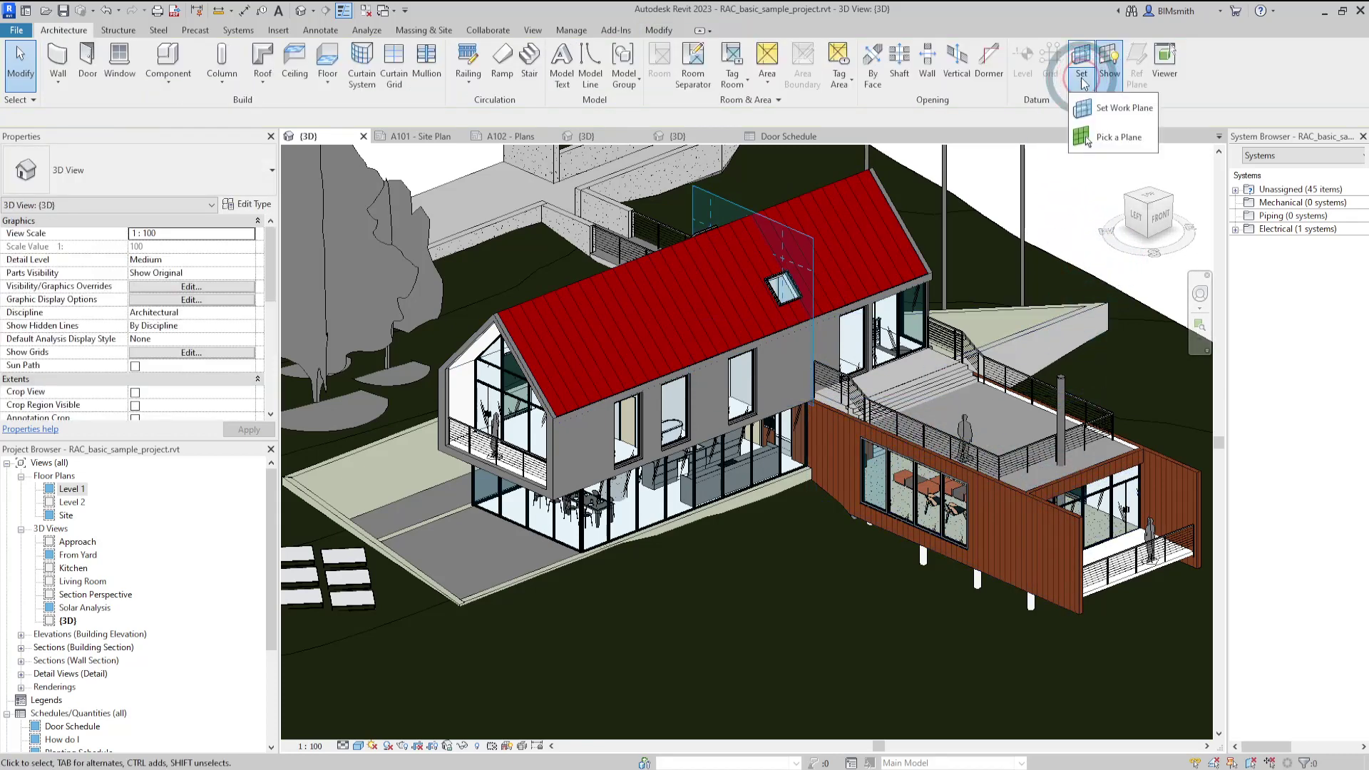
pyautogui.click(1108, 140)
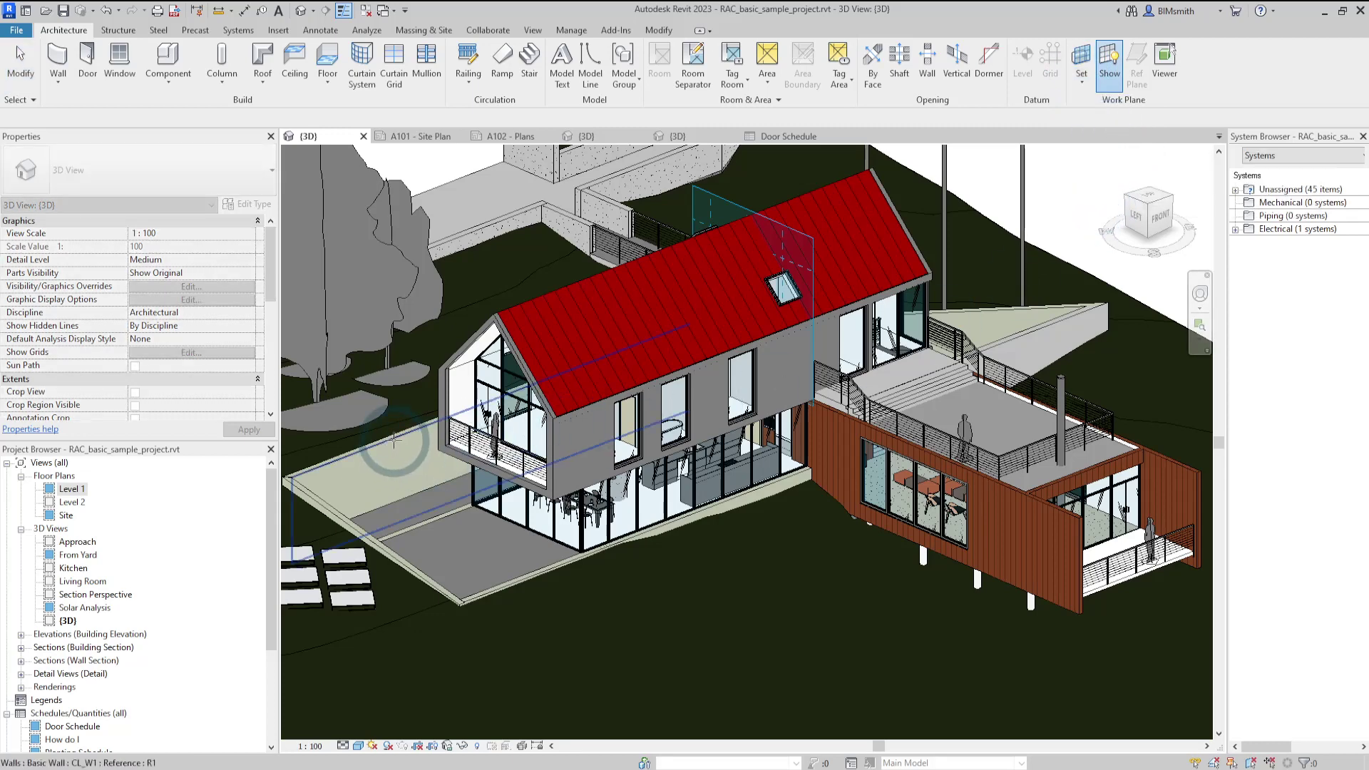
pyautogui.click(395, 438)
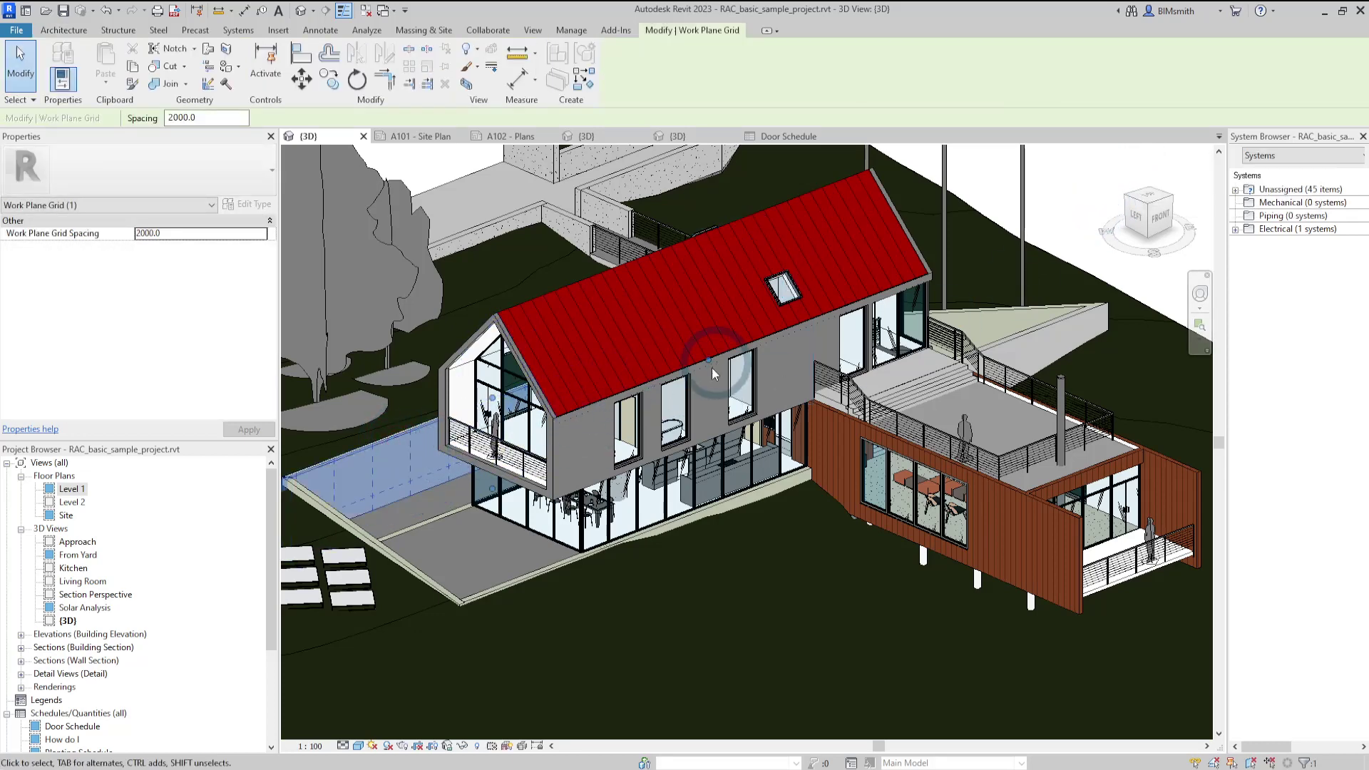